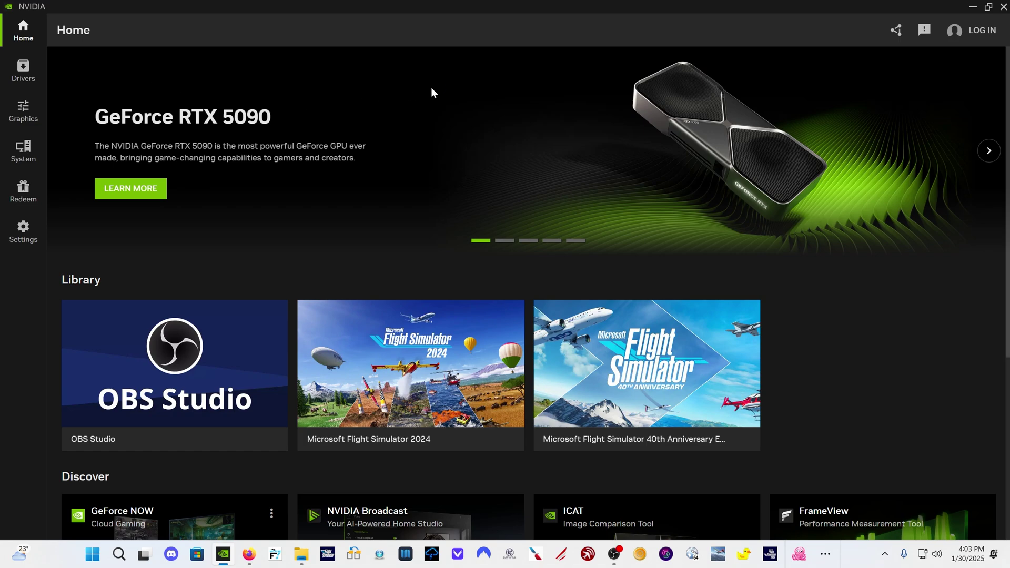
View the Drivers page showing installed Game Ready Driver 572.16
click(18, 80)
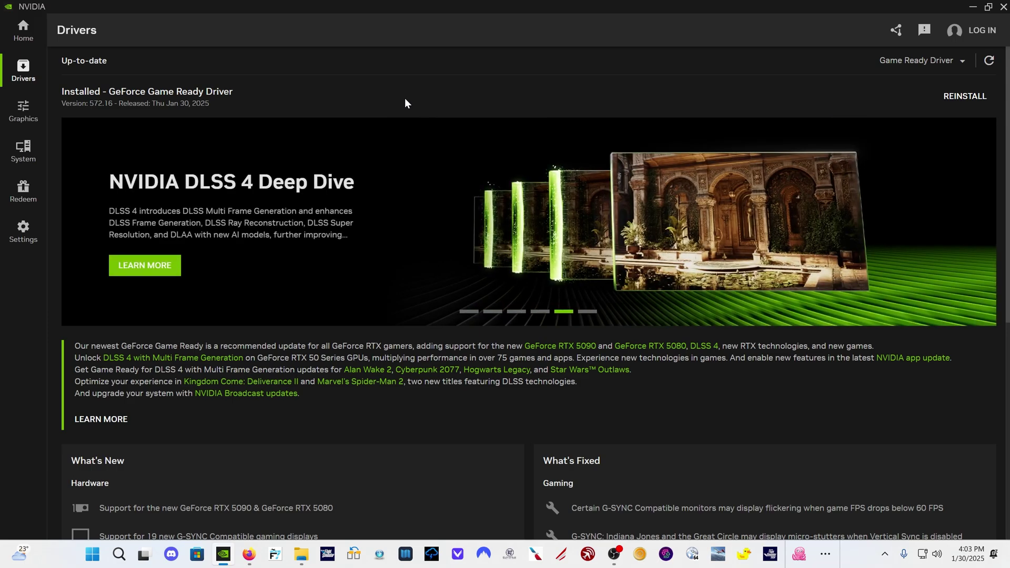
In Graphics program settings, check MSFS 2024, then show Flight Simulator 40th Anniversary Edition's driver settings
click(30, 109)
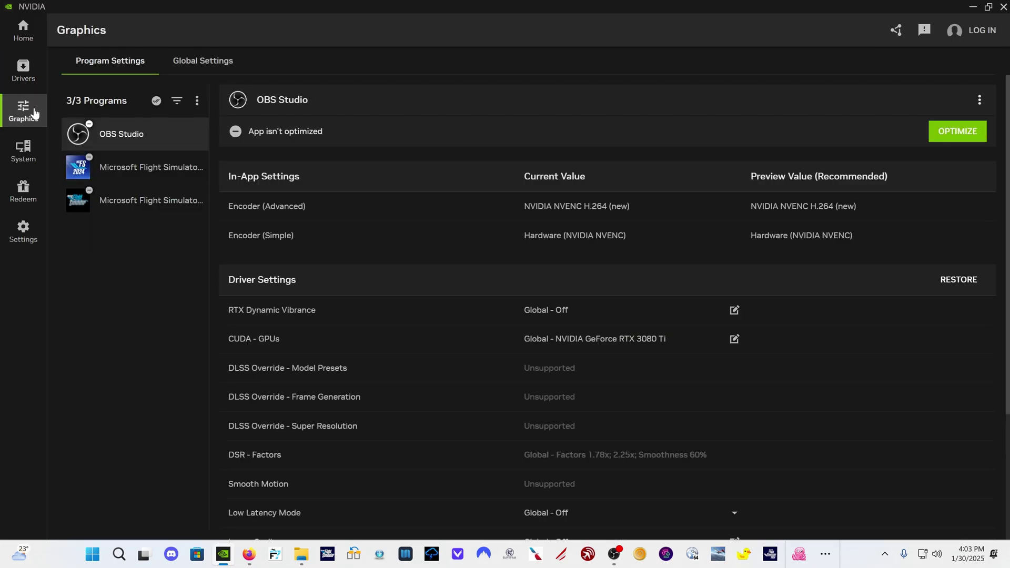
click(151, 167)
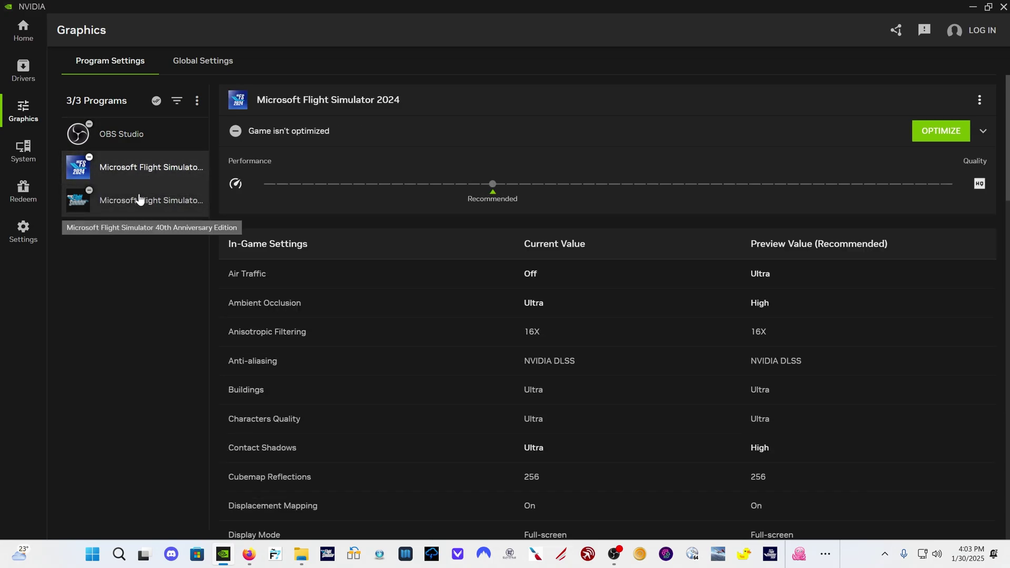
scroll(500, 253, down, 15)
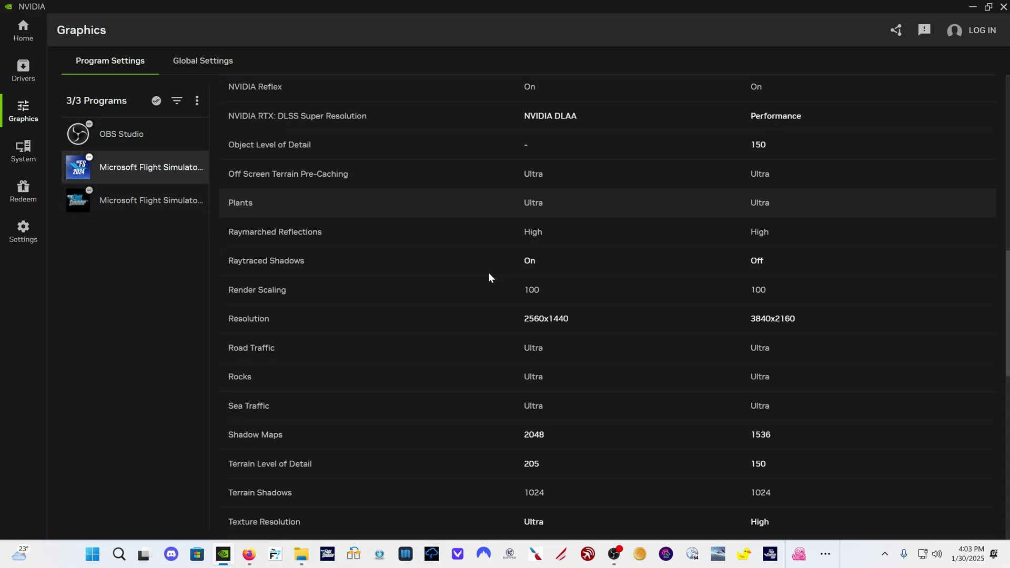
scroll(487, 272, down, 5)
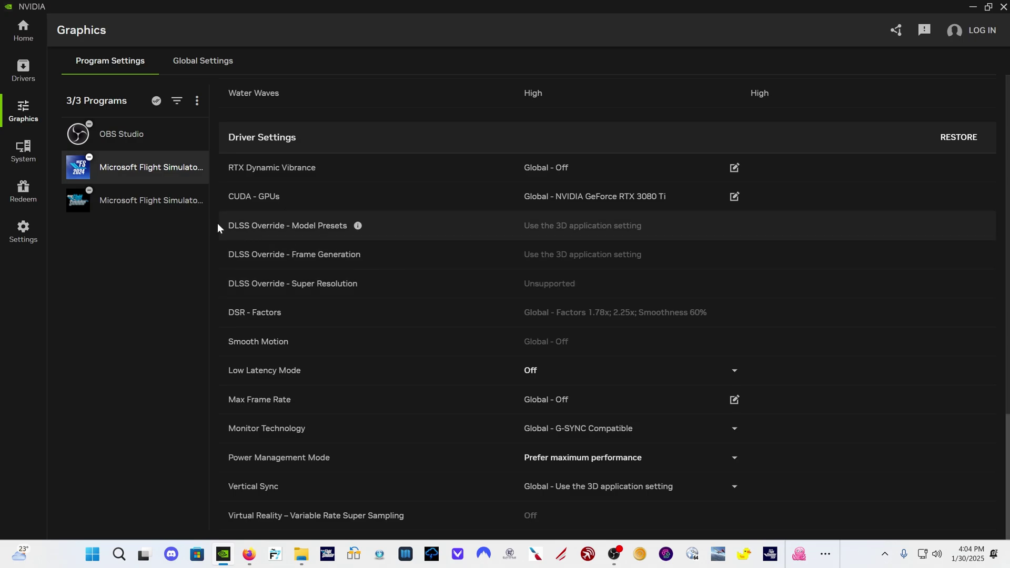
click(145, 210)
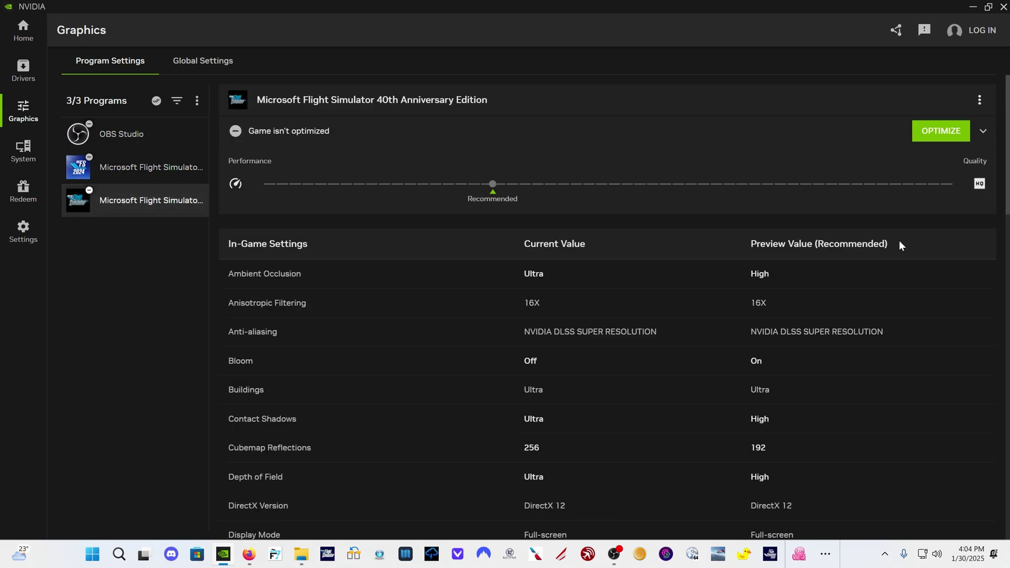
scroll(666, 364, down, 15)
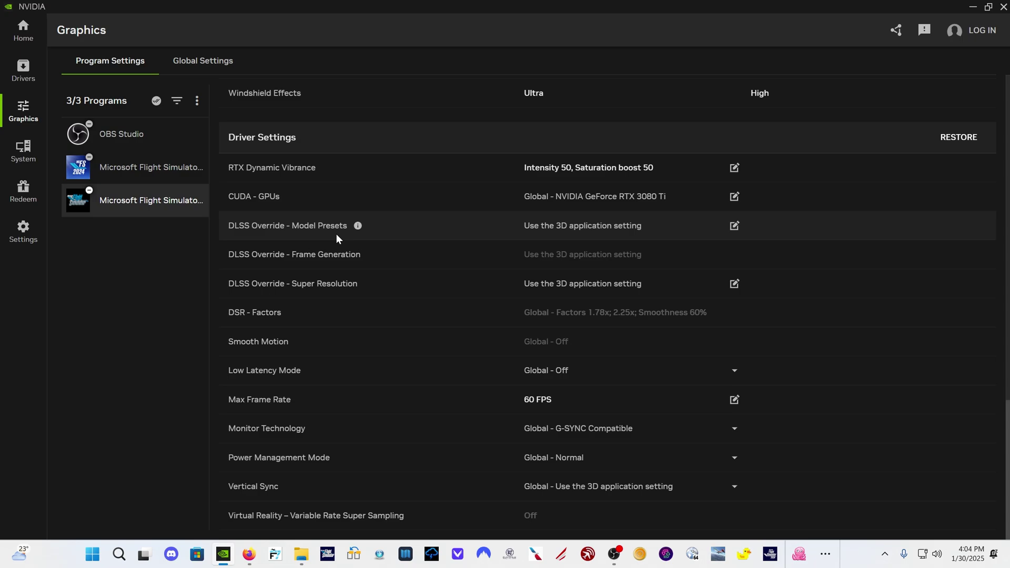
Override the 40th Anniversary Edition DLSS model preset to Latest and apply it
click(625, 234)
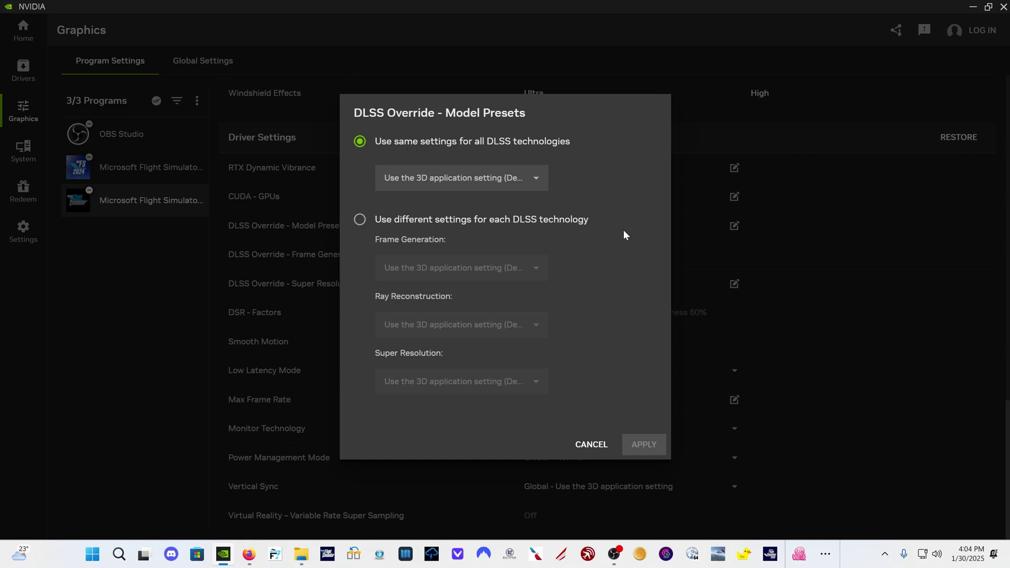
click(542, 181)
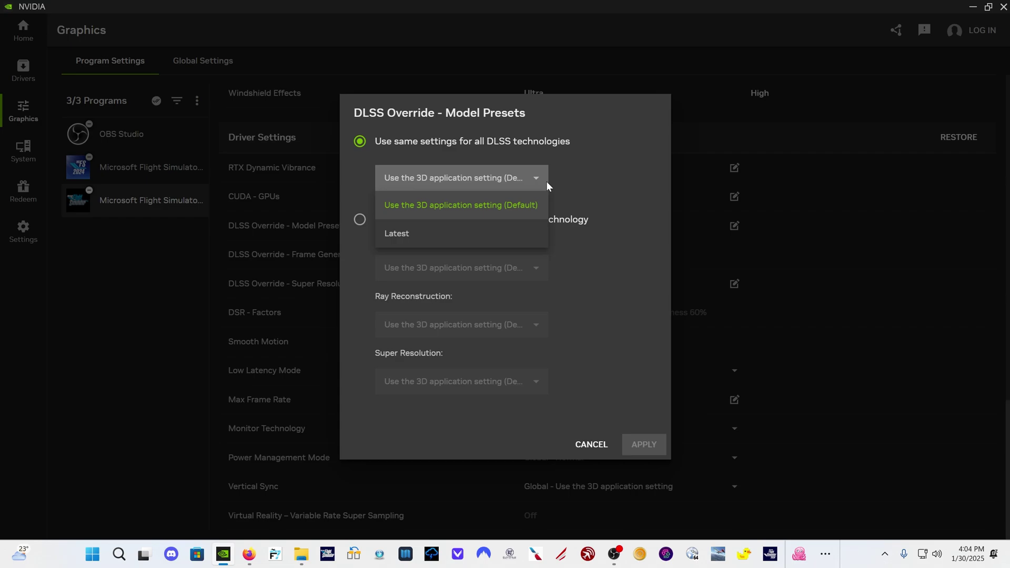
click(426, 236)
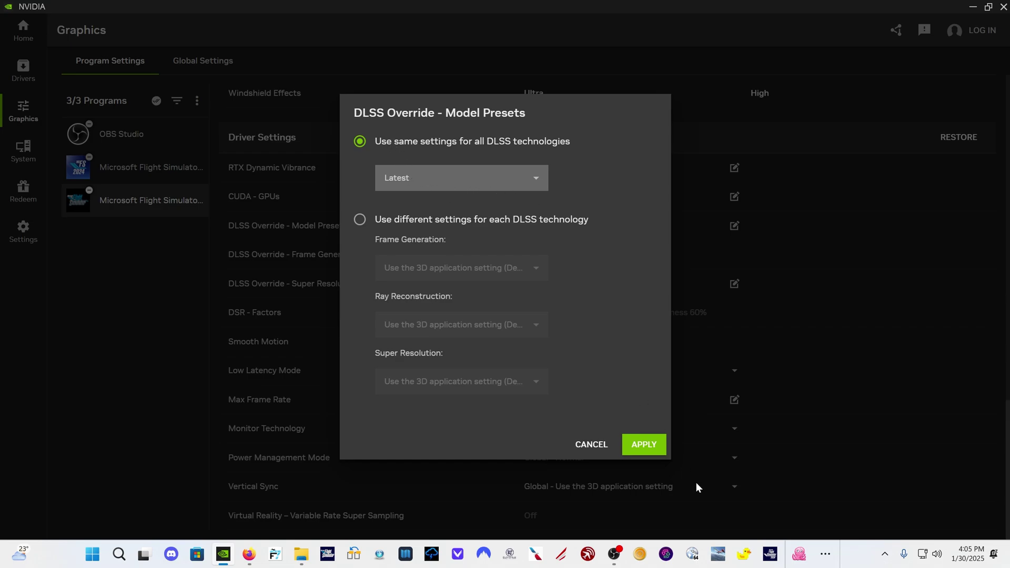
click(644, 445)
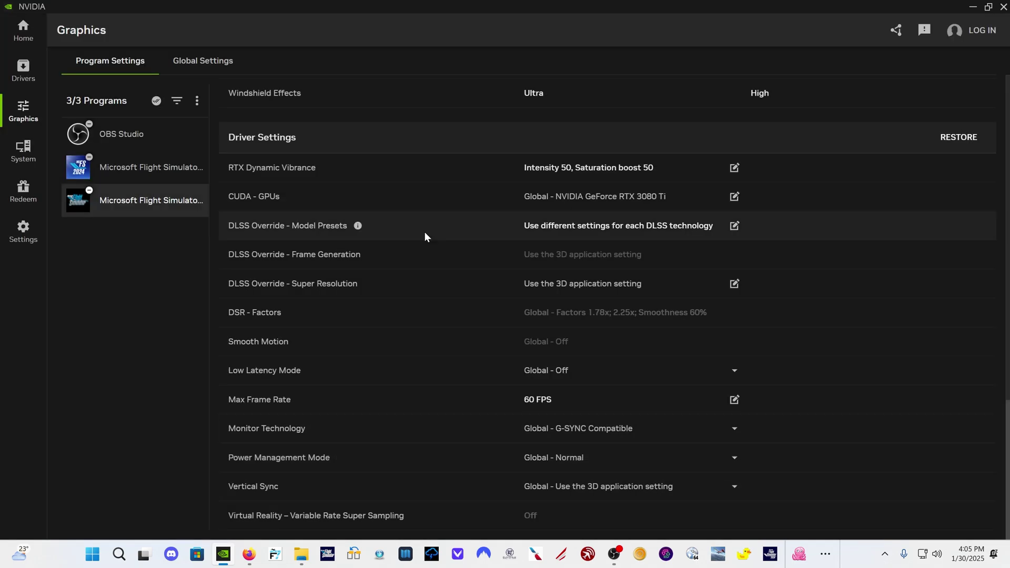
click(596, 233)
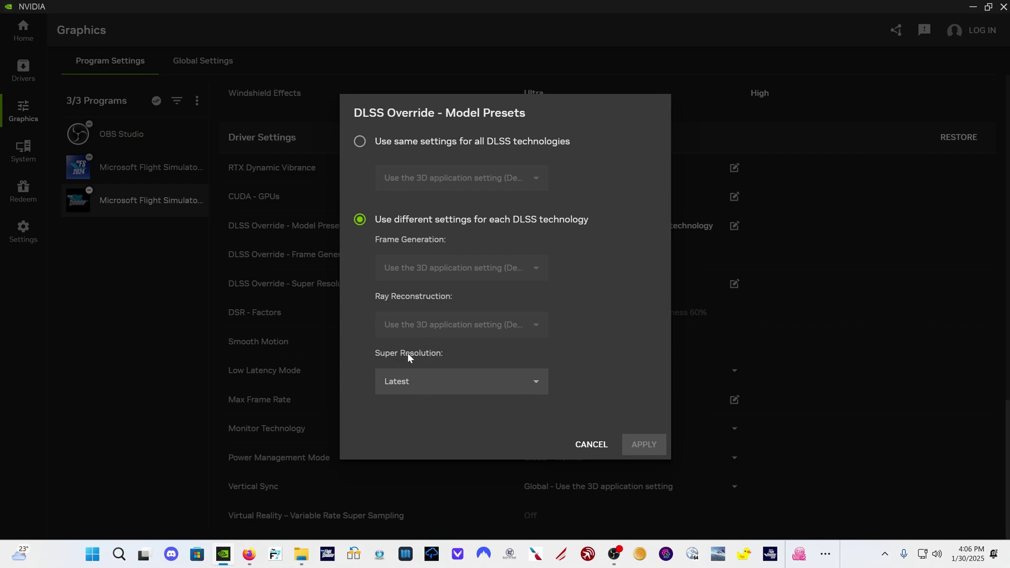
click(534, 384)
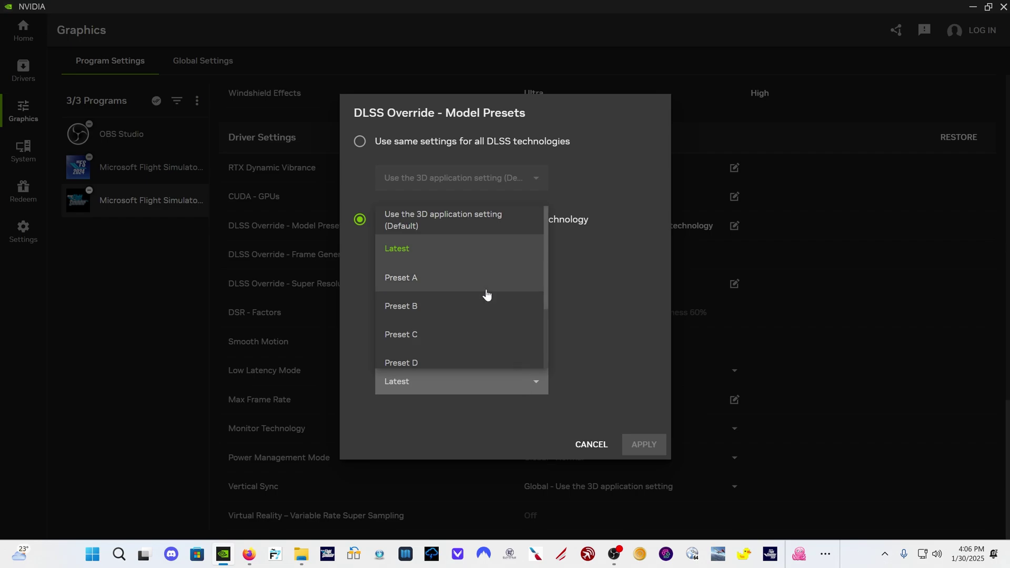
scroll(484, 293, down, 3)
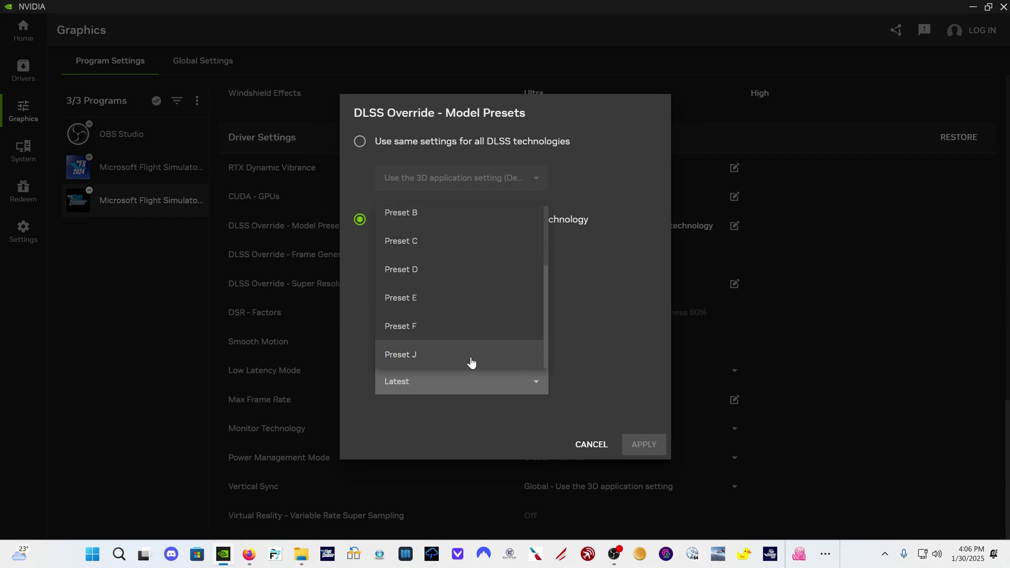
scroll(470, 356, up, 3)
scroll(455, 328, down, 3)
scroll(449, 368, up, 3)
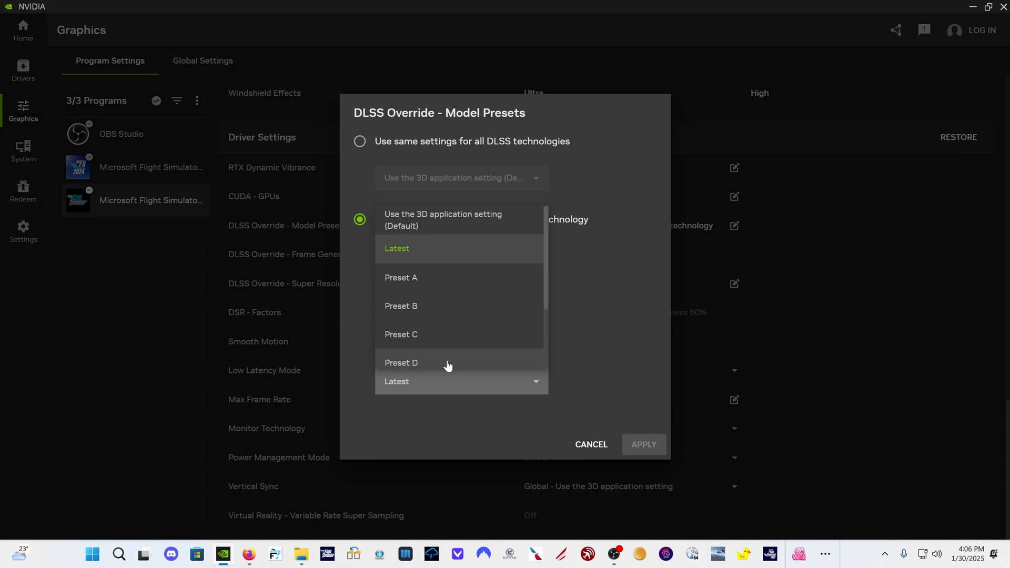
click(447, 252)
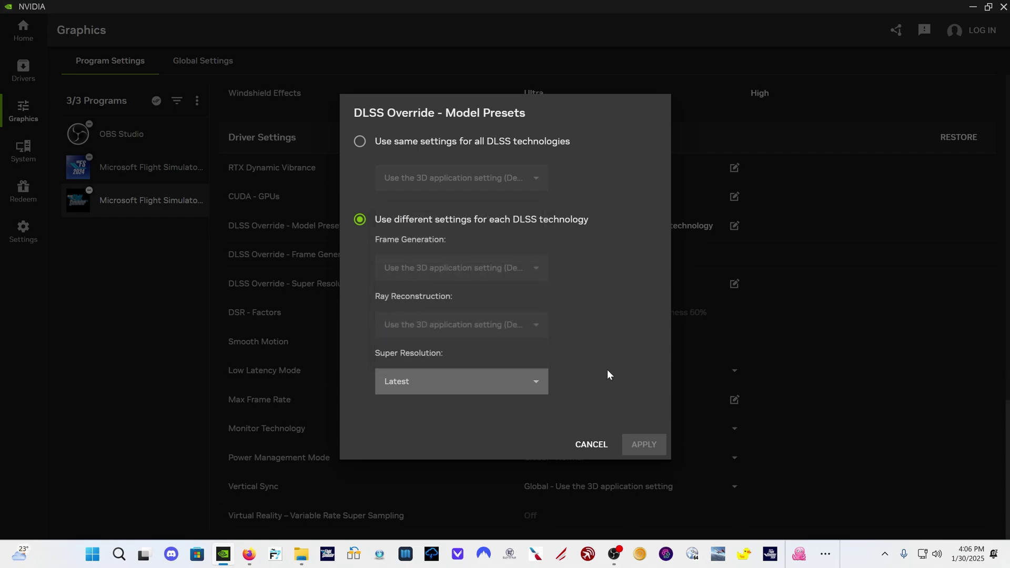
click(585, 446)
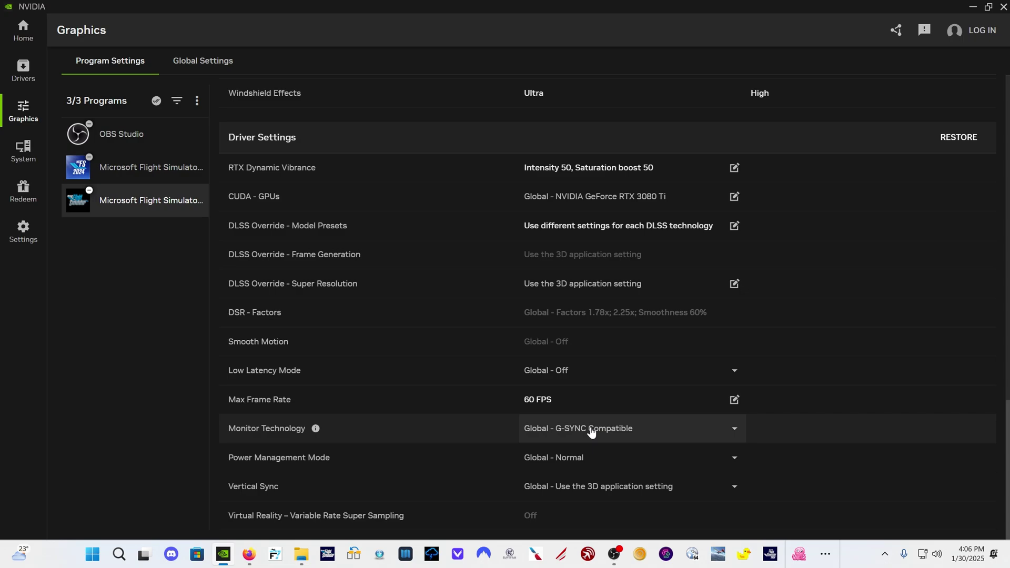
Set one shared DLSS model preset, Latest, for all DLSS technologies
click(627, 228)
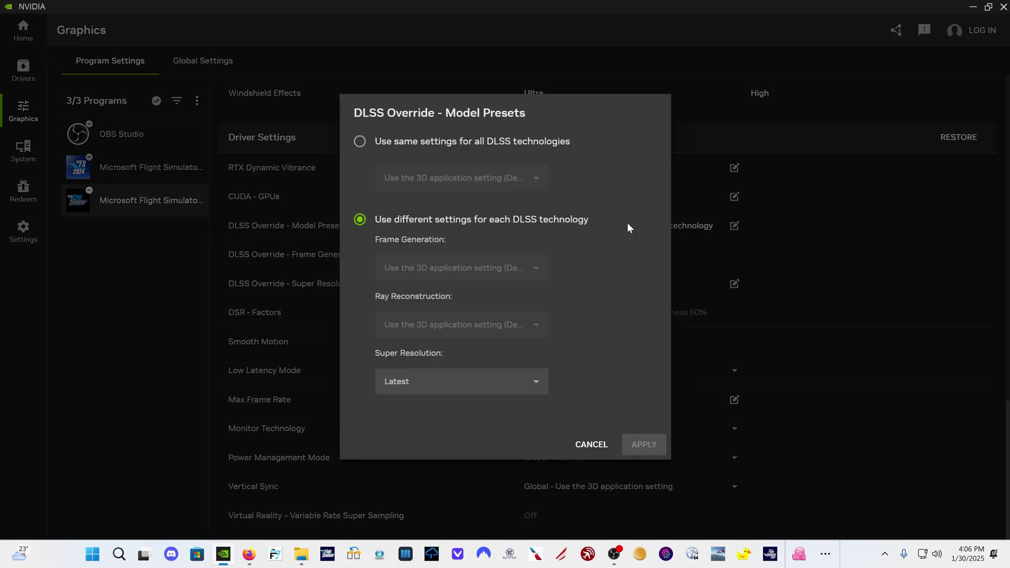
click(361, 142)
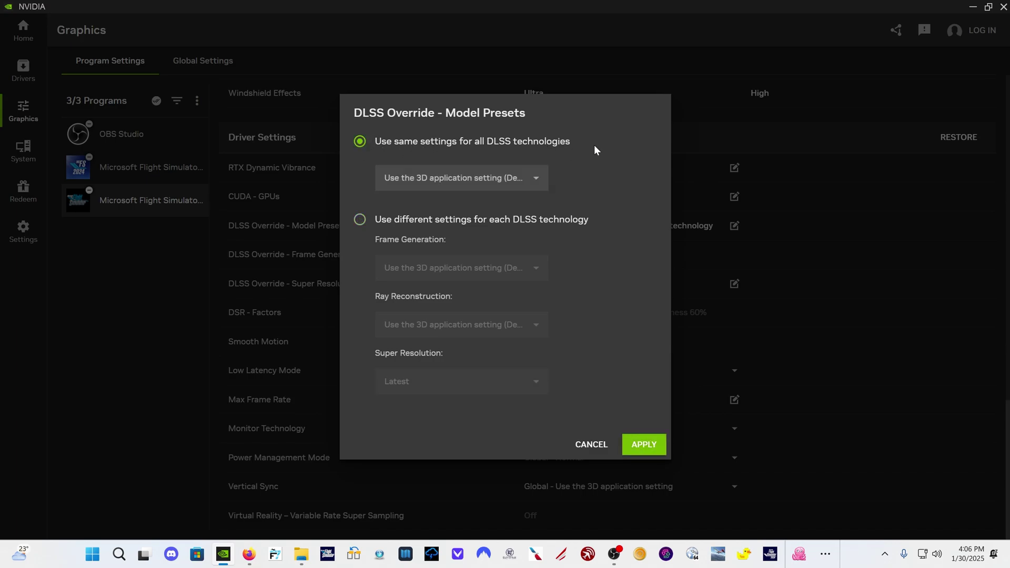
click(535, 179)
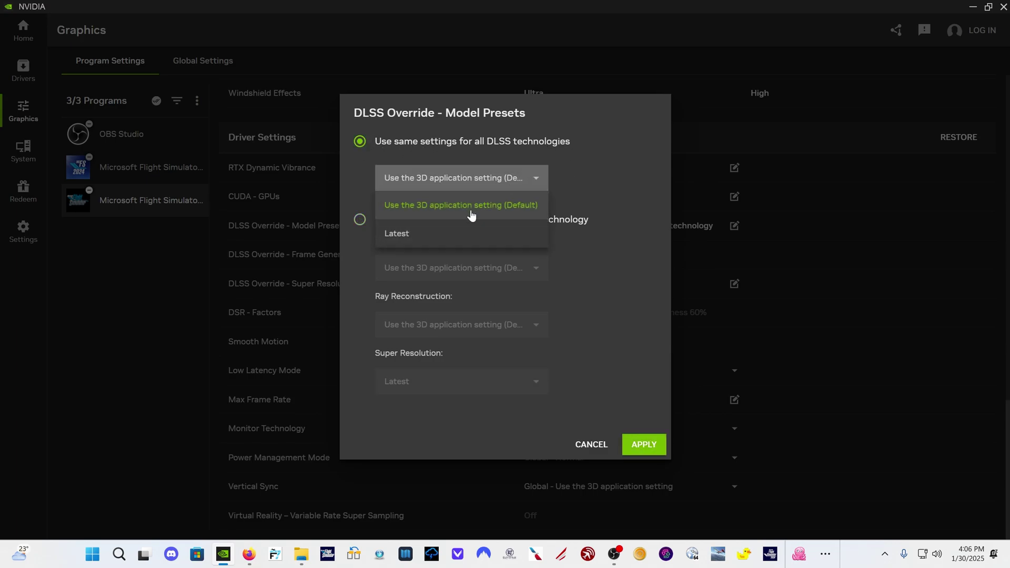
click(442, 238)
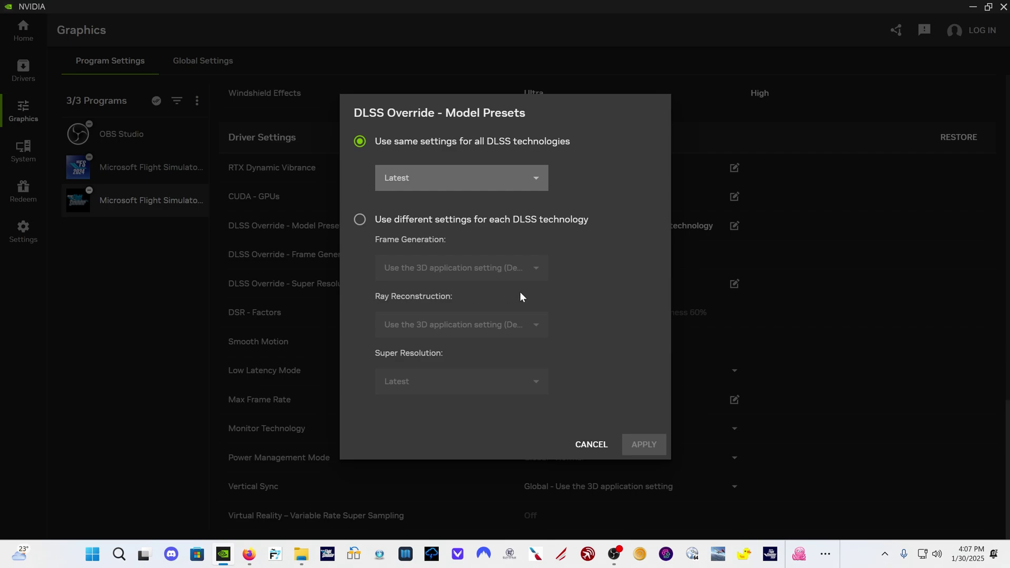
click(547, 178)
click(478, 236)
Close the DLSS model preset override options without changes
click(599, 444)
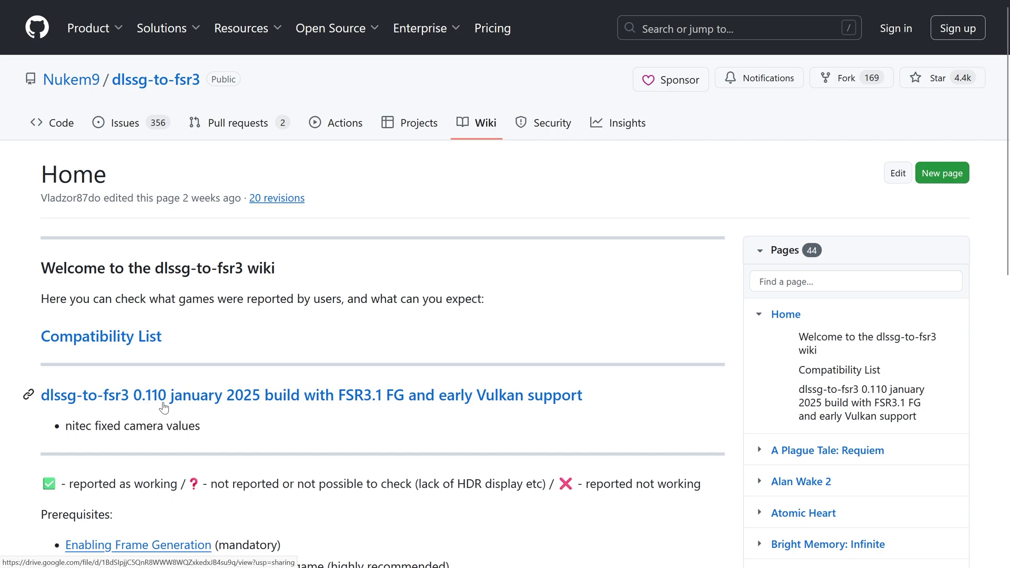
Download dlss-to-fsr3_0.110_January_2025.zip into the Frame Gen Mod v0.110 folder
click(252, 398)
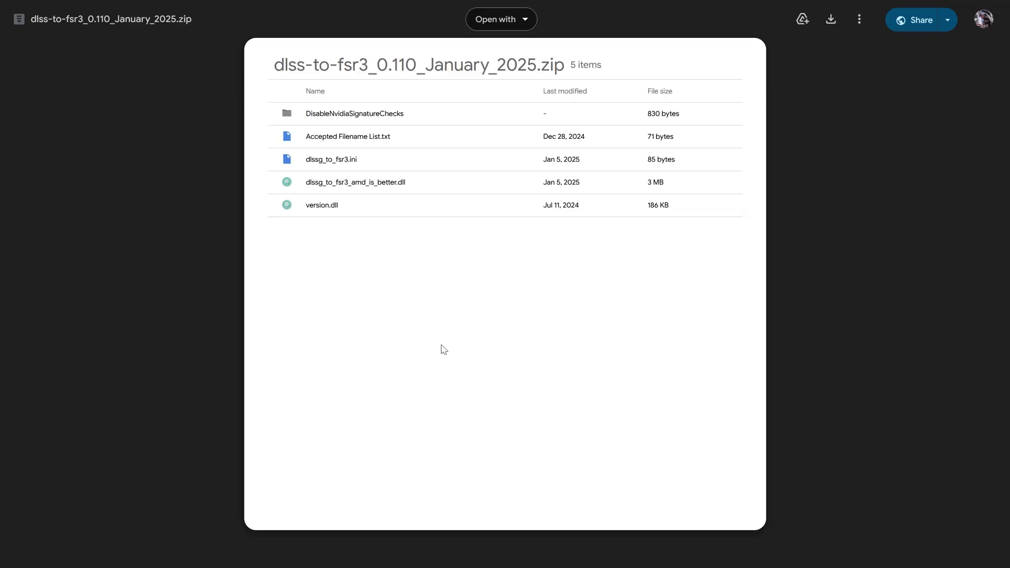
click(837, 20)
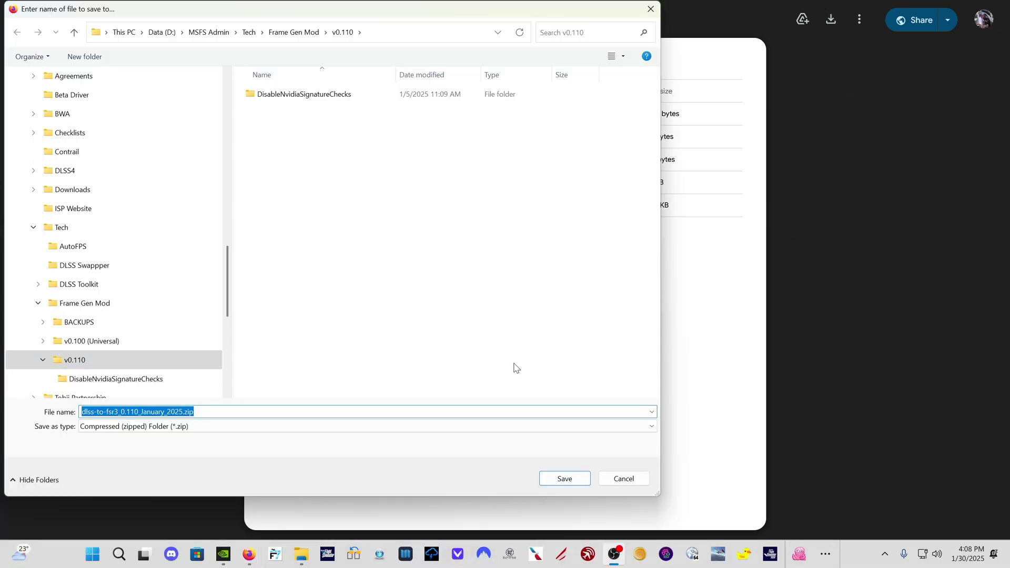
click(571, 480)
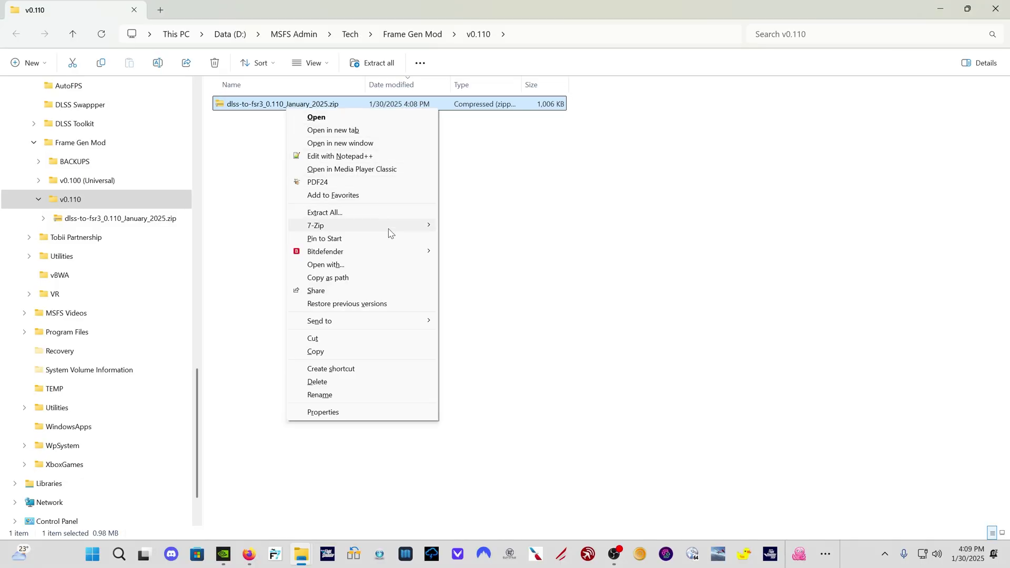
Extract the zip with 7-Zip into its own dlss-to-fsr3_0.110_January_2025 folder
mouse_move(391, 233)
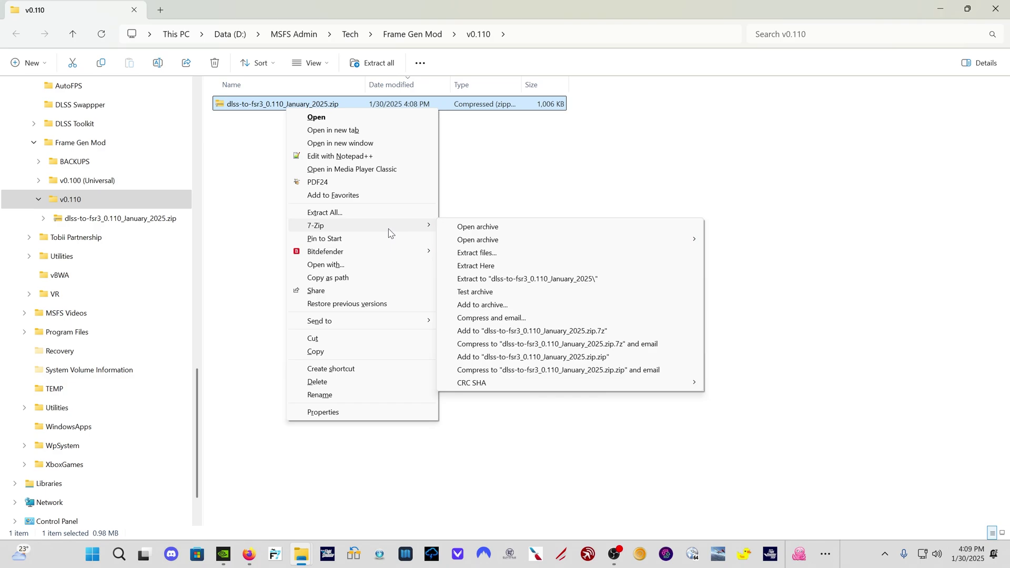
click(532, 265)
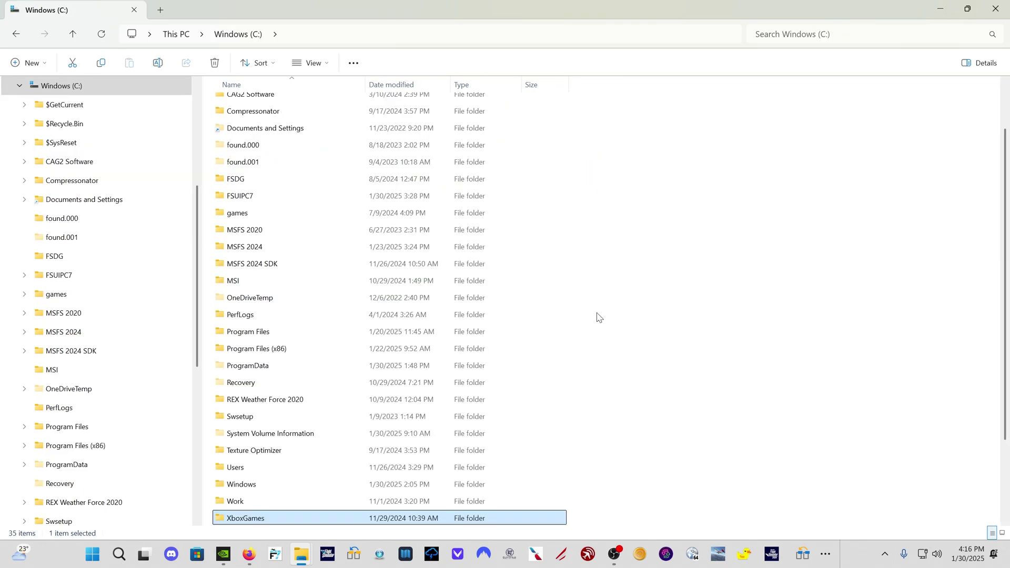
double_click(272, 513)
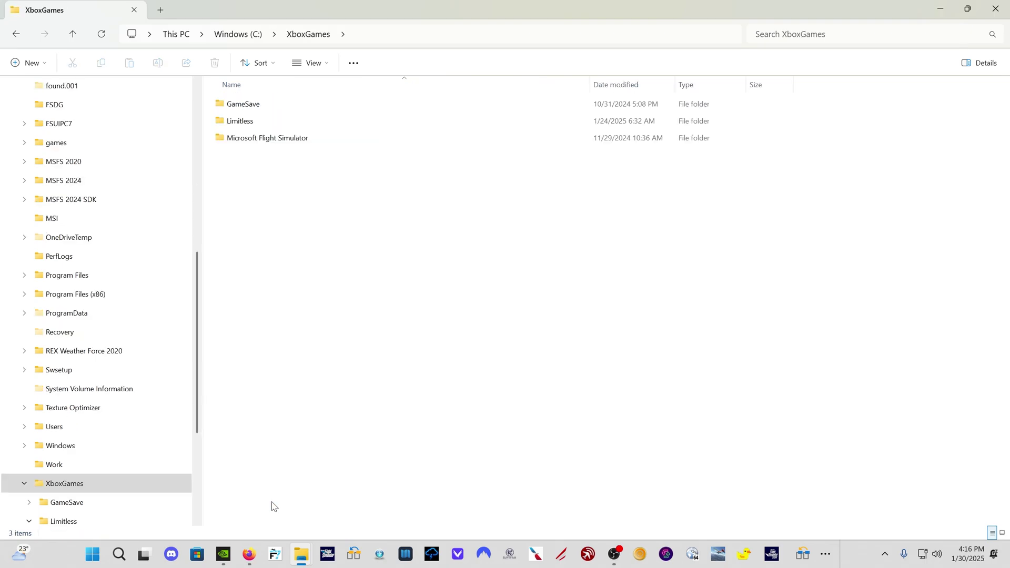
double_click(309, 137)
click(284, 209)
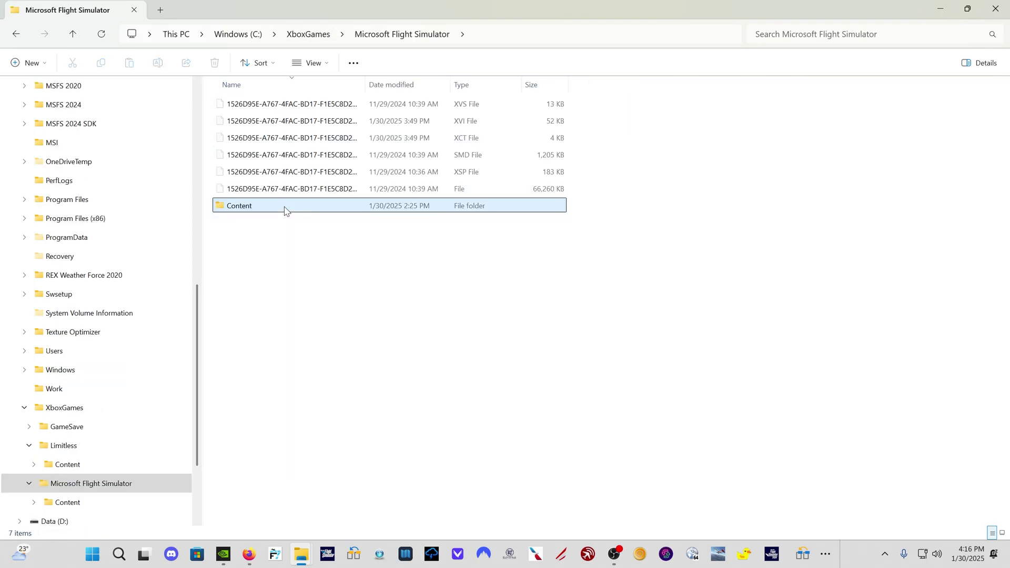
double_click(284, 209)
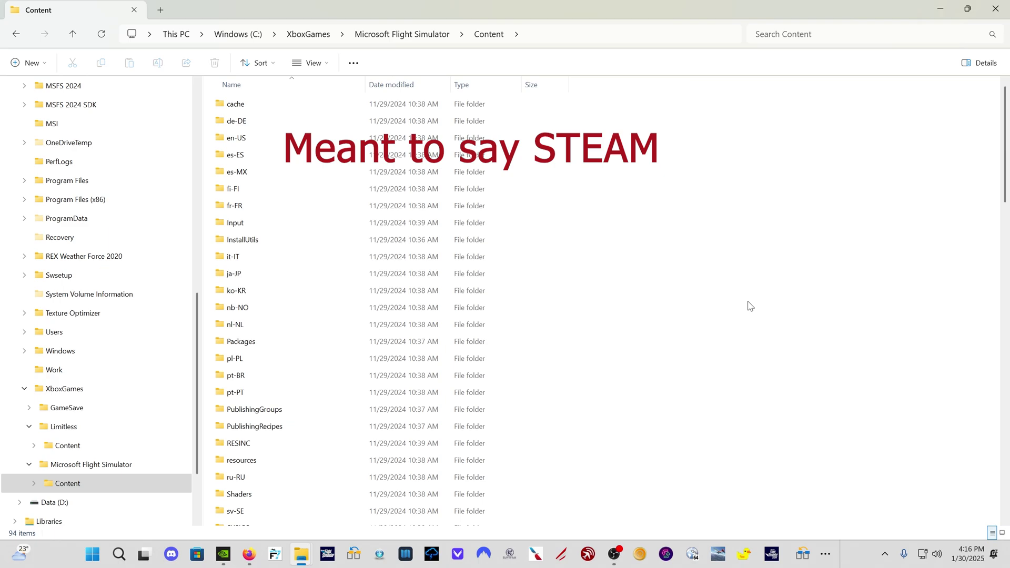
scroll(643, 337, down, 10)
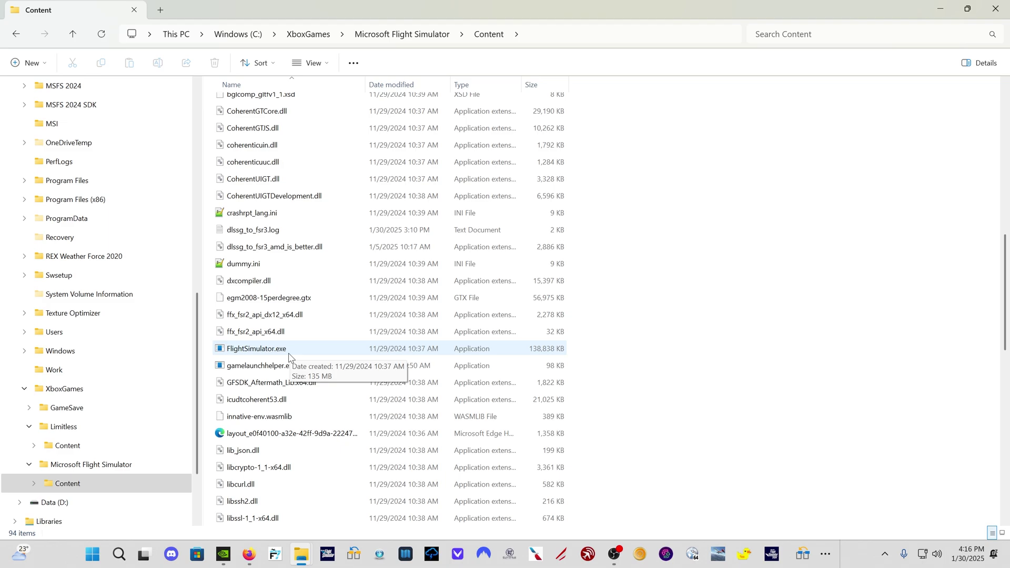
key(alt+Tab)
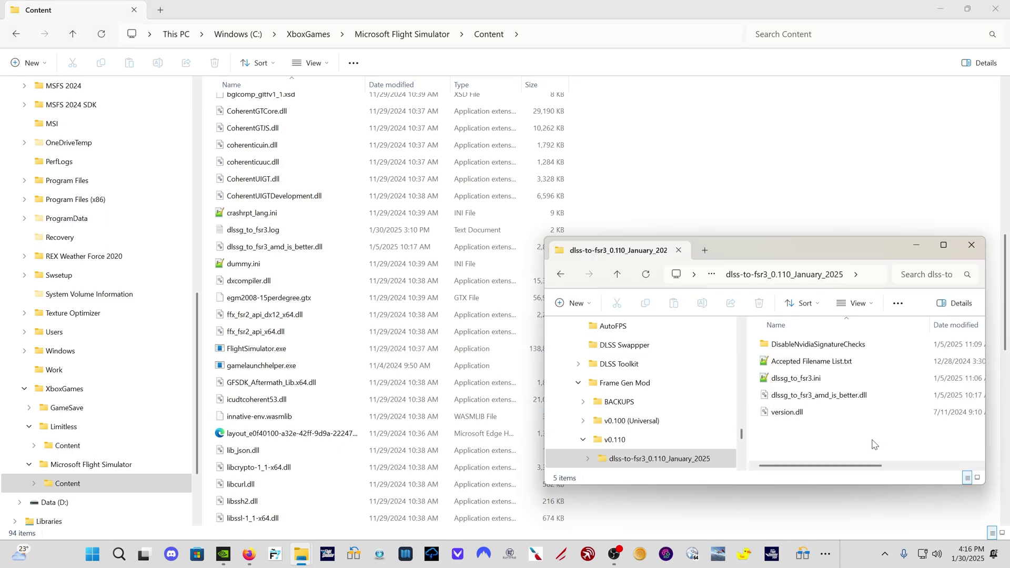
drag(874, 445, 789, 400)
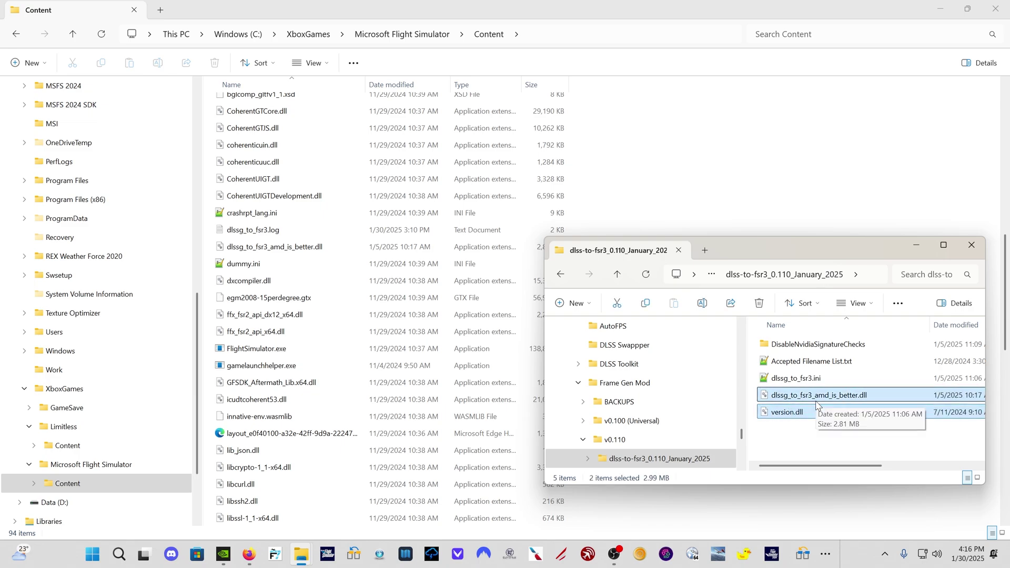
drag(816, 401, 652, 170)
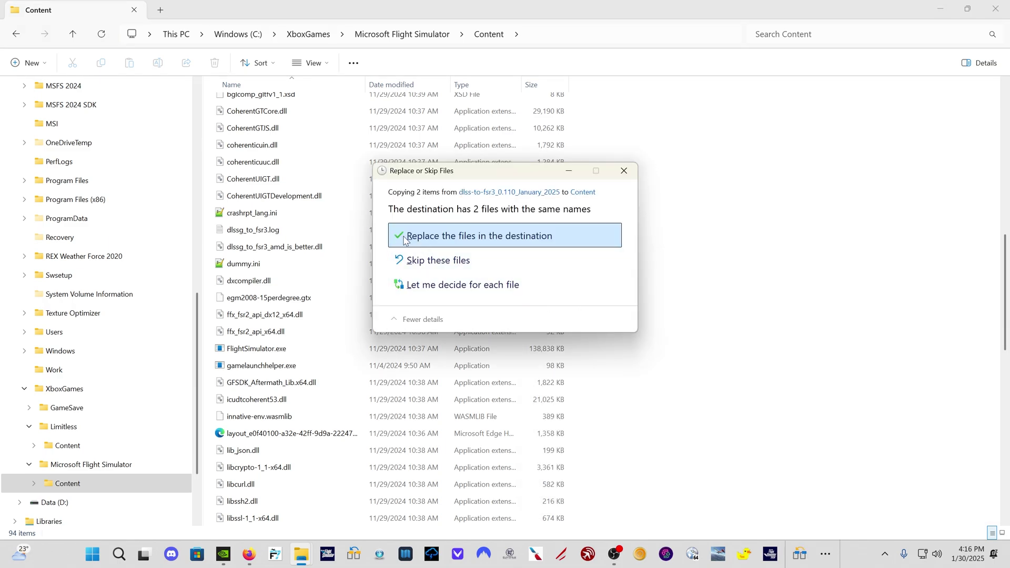
click(625, 172)
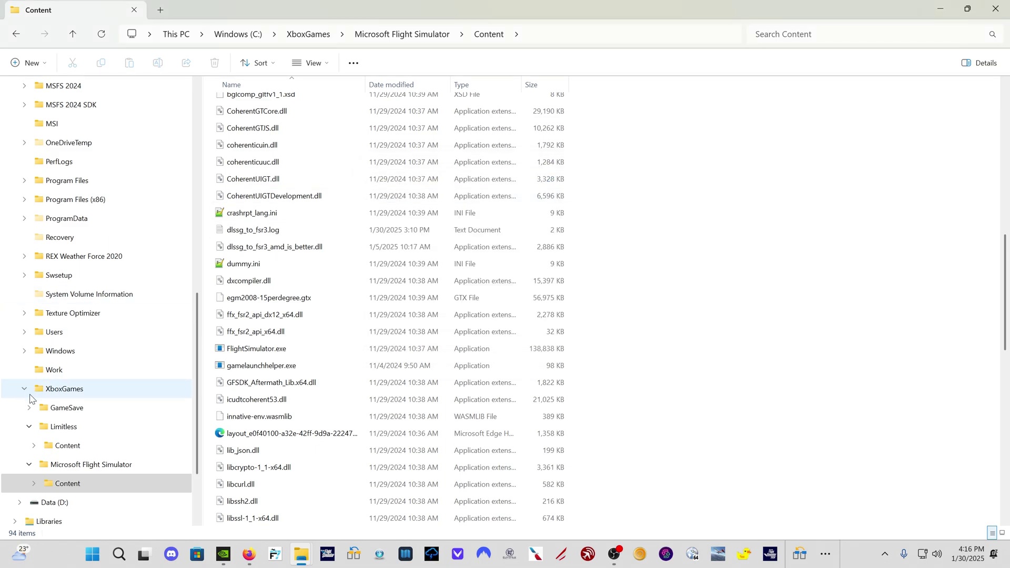
Copy the two mod DLLs into XboxGames > Limitless > Content, keeping the existing files
click(79, 427)
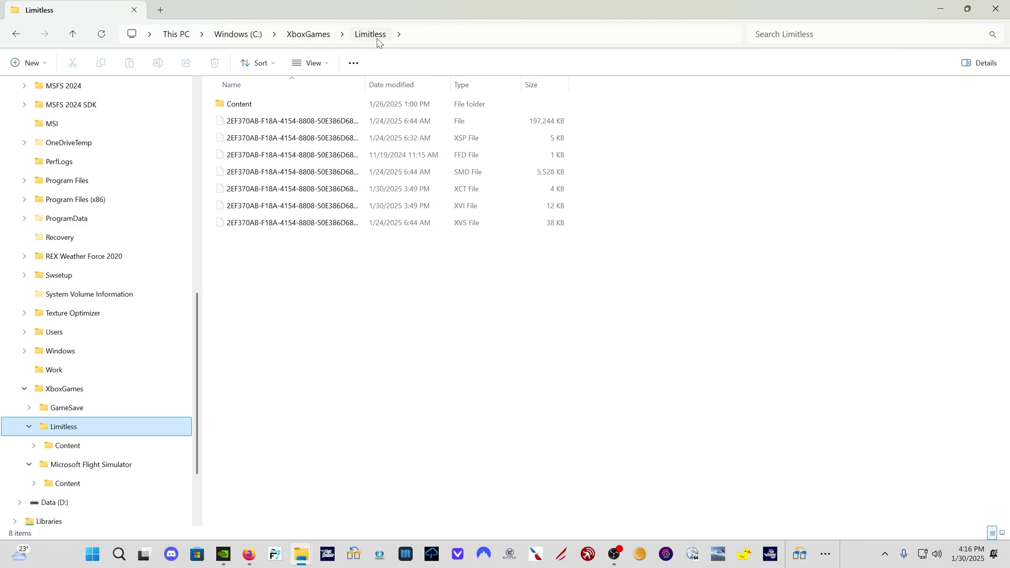
double_click(301, 107)
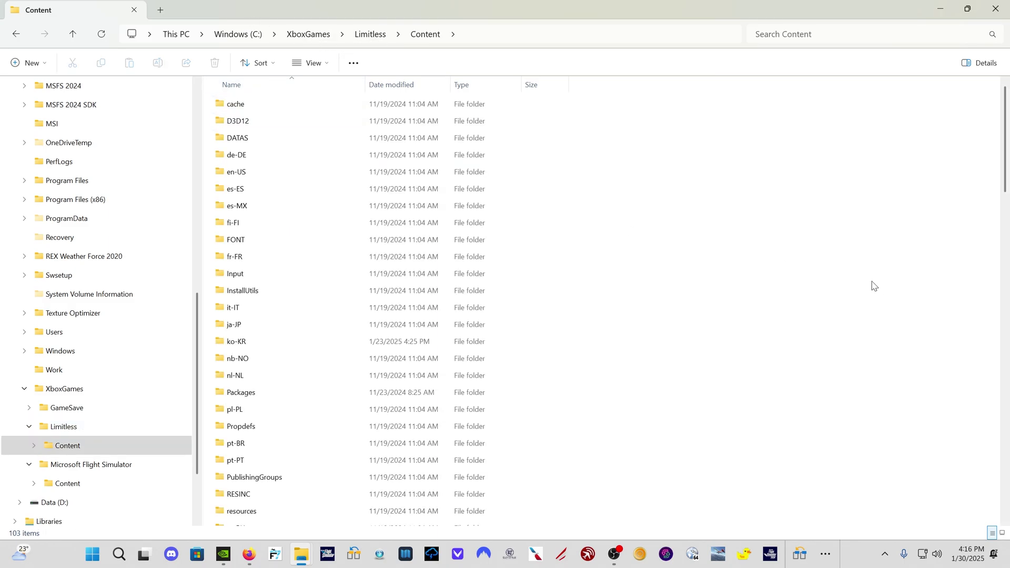
key(alt+Tab)
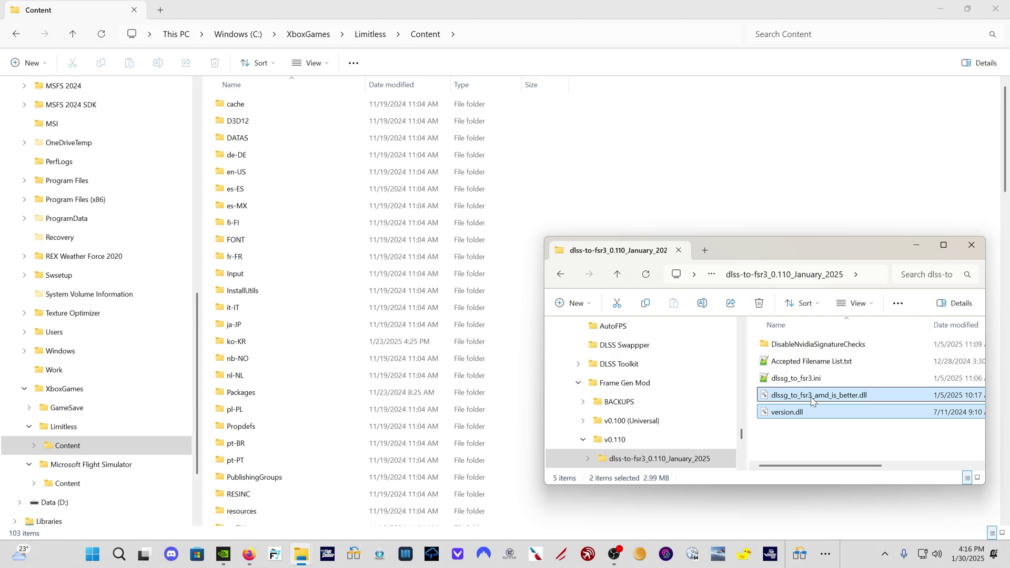
drag(811, 401, 619, 191)
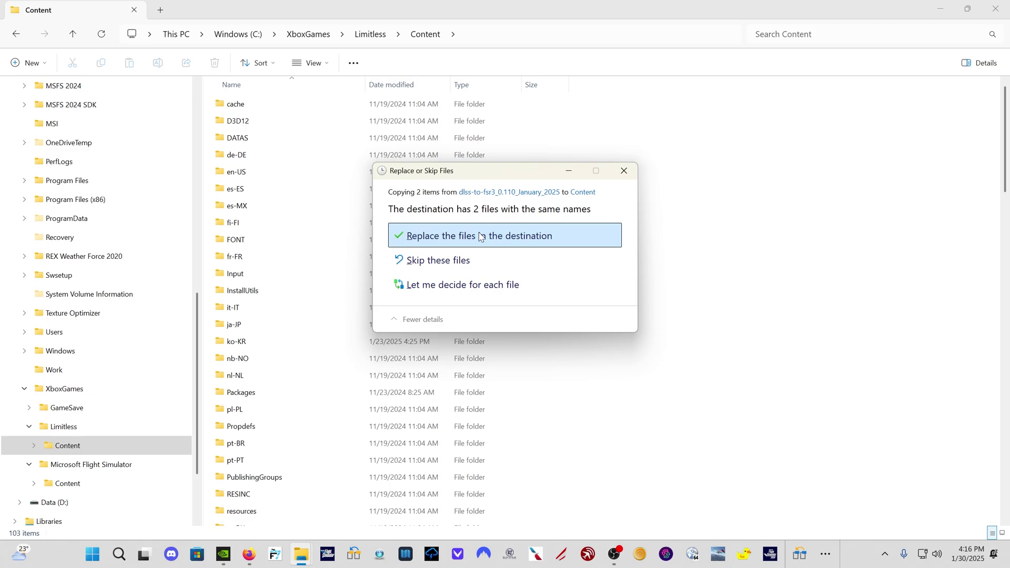
click(623, 170)
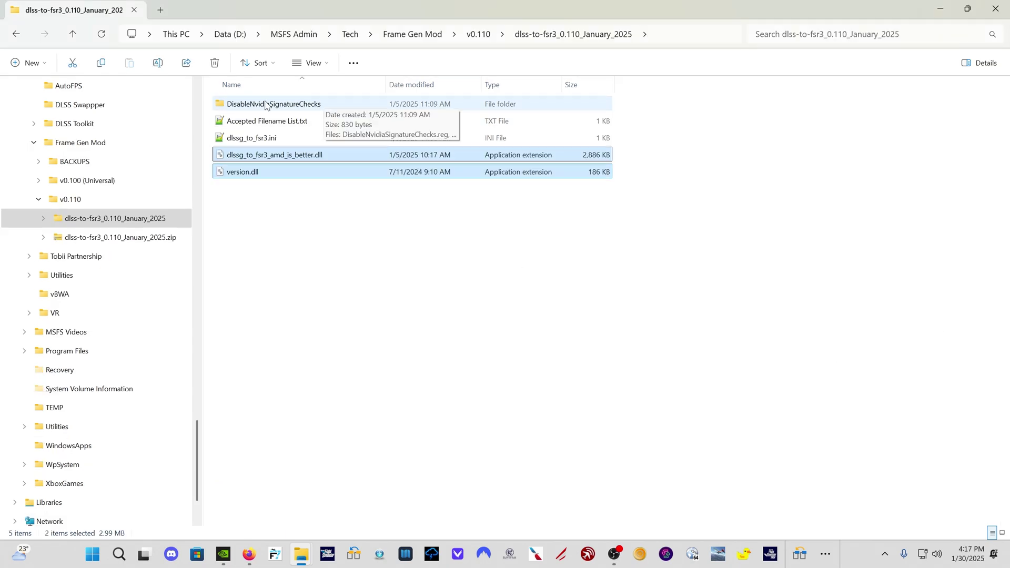
Import DisableNvidiaSignatureChecks.reg into the registry and acknowledge the success message
double_click(307, 106)
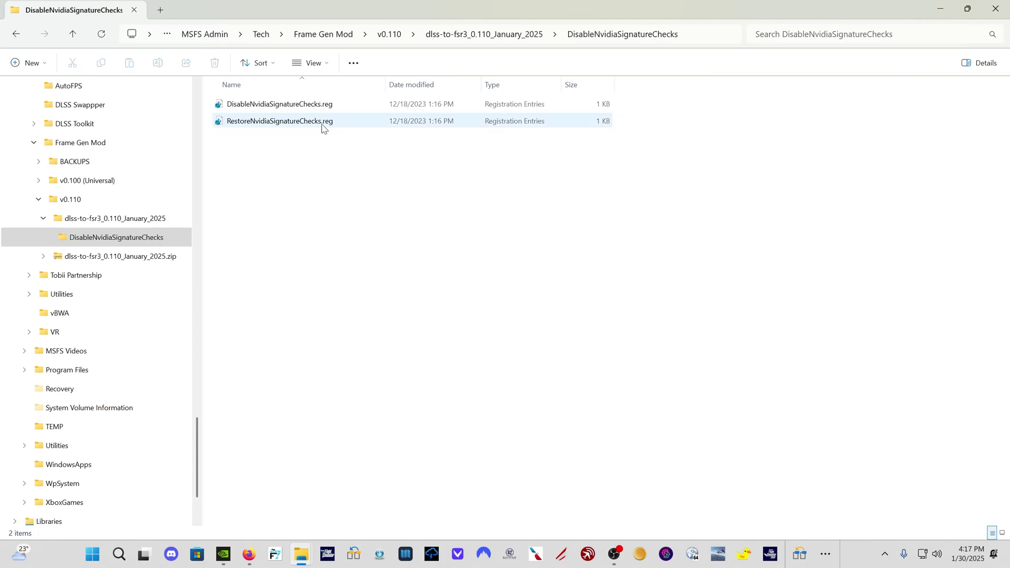
double_click(281, 105)
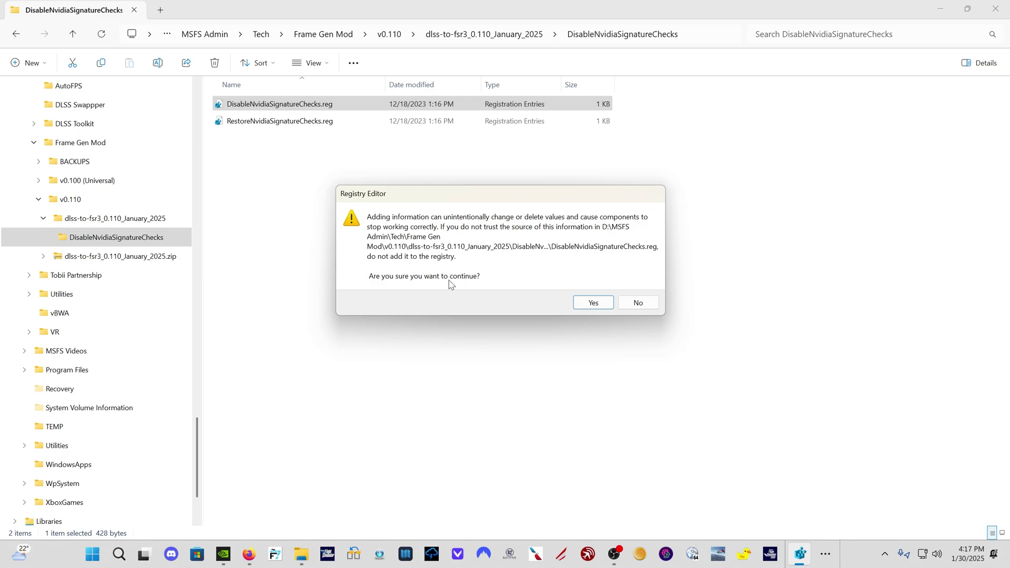
click(593, 302)
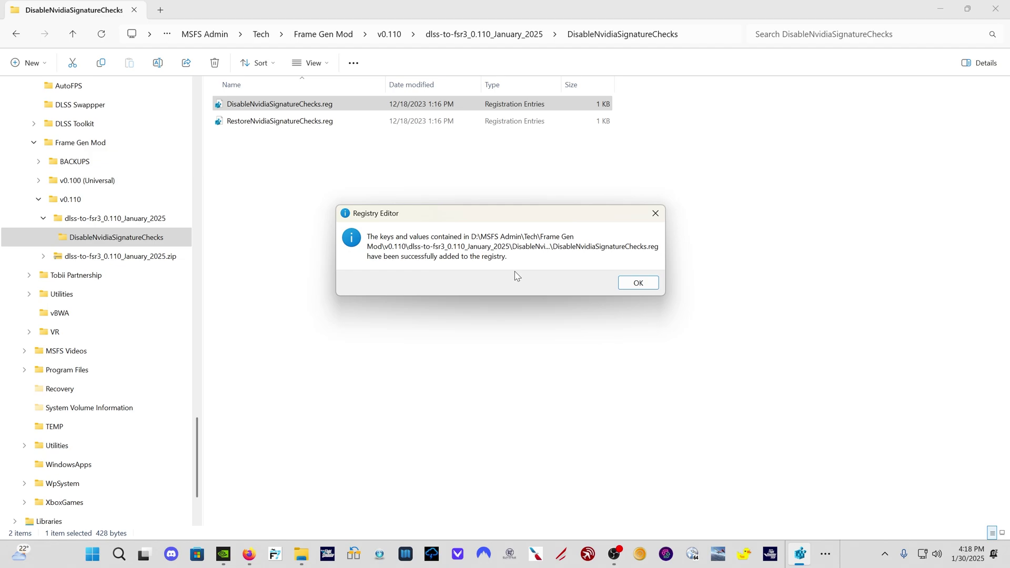
click(639, 284)
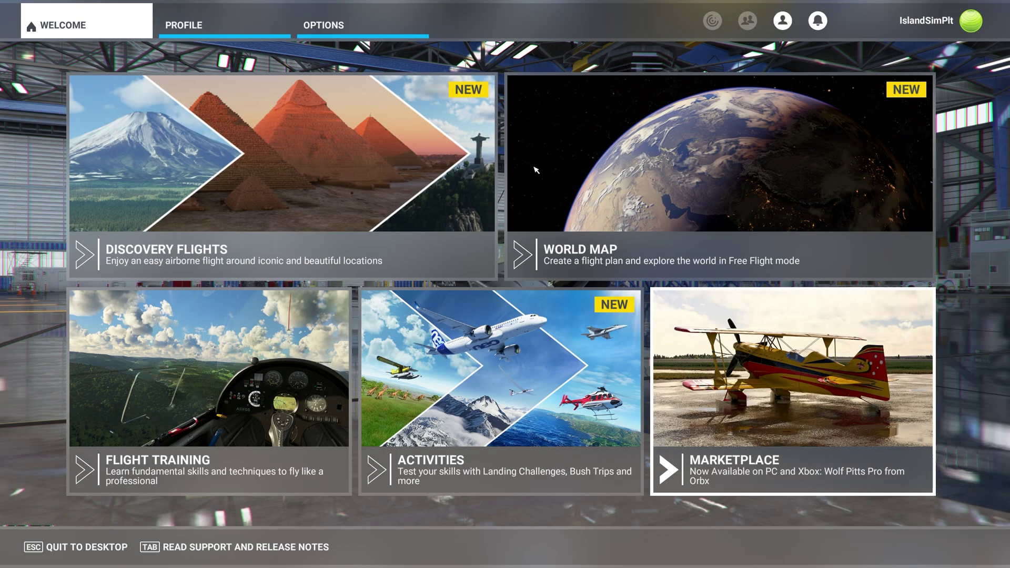
click(354, 29)
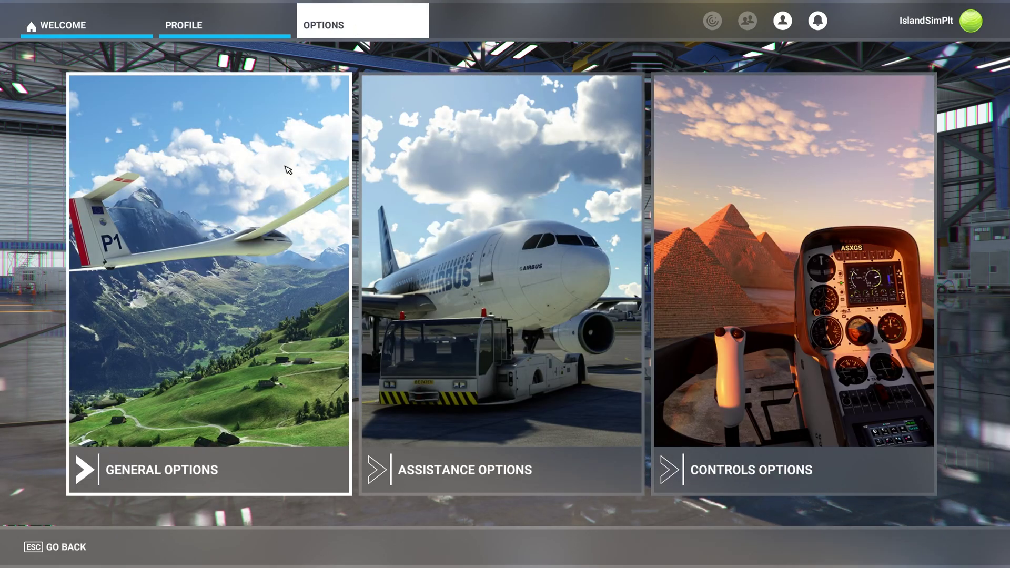
click(283, 187)
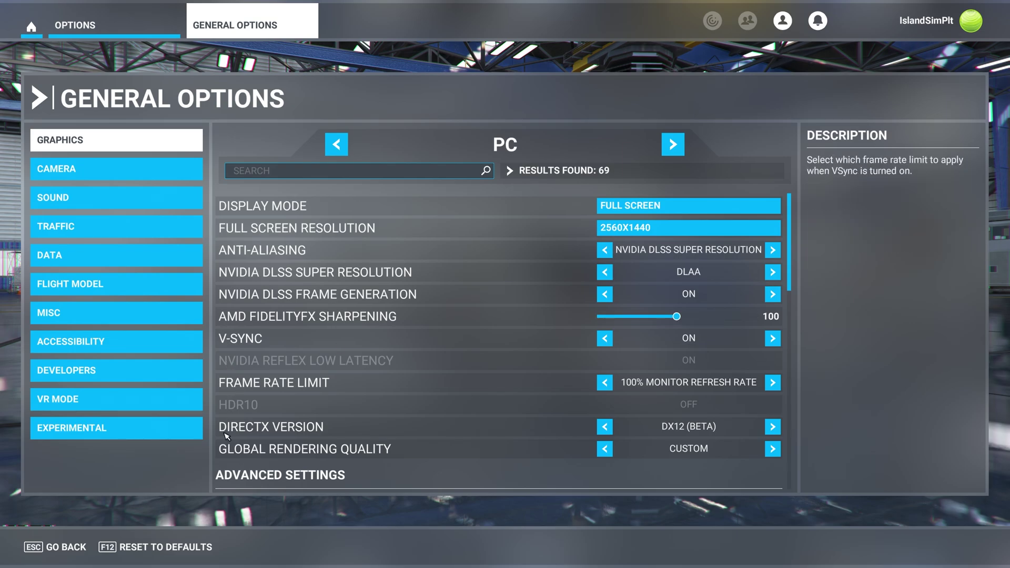
click(57, 547)
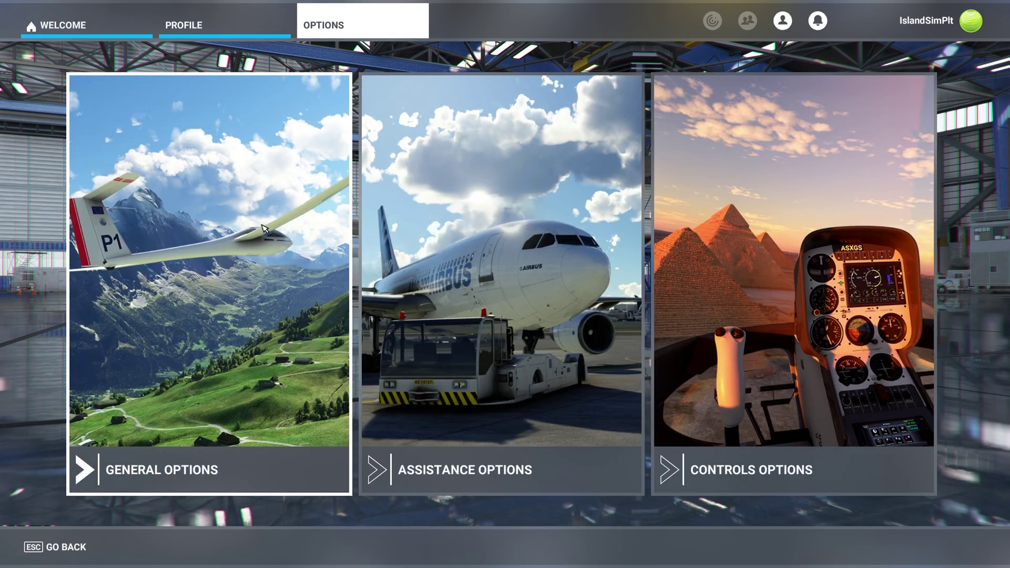
key(Escape)
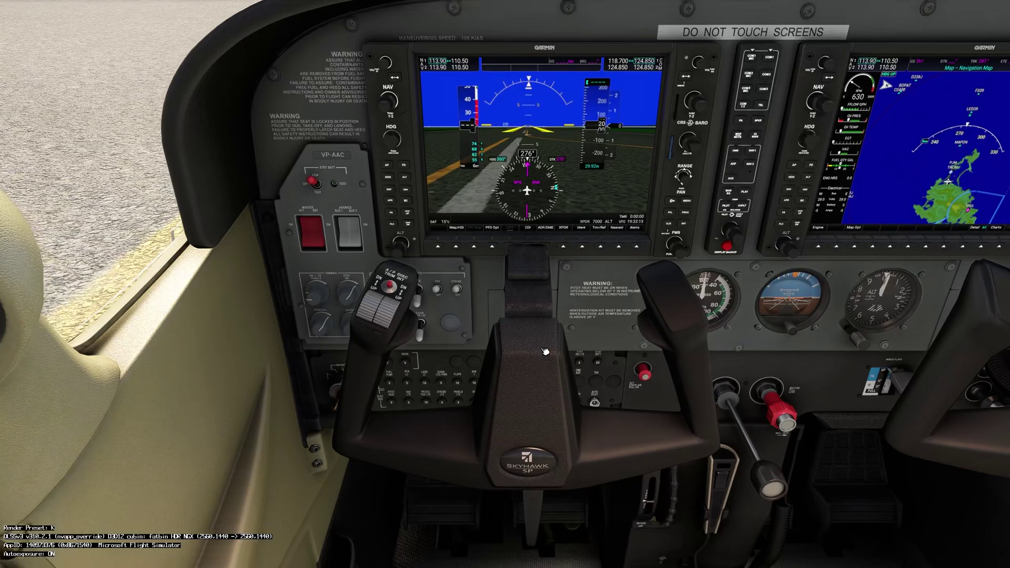
Glance down at the lower cockpit panel, then return the view to the runway
click(541, 449)
key(ctrl+space)
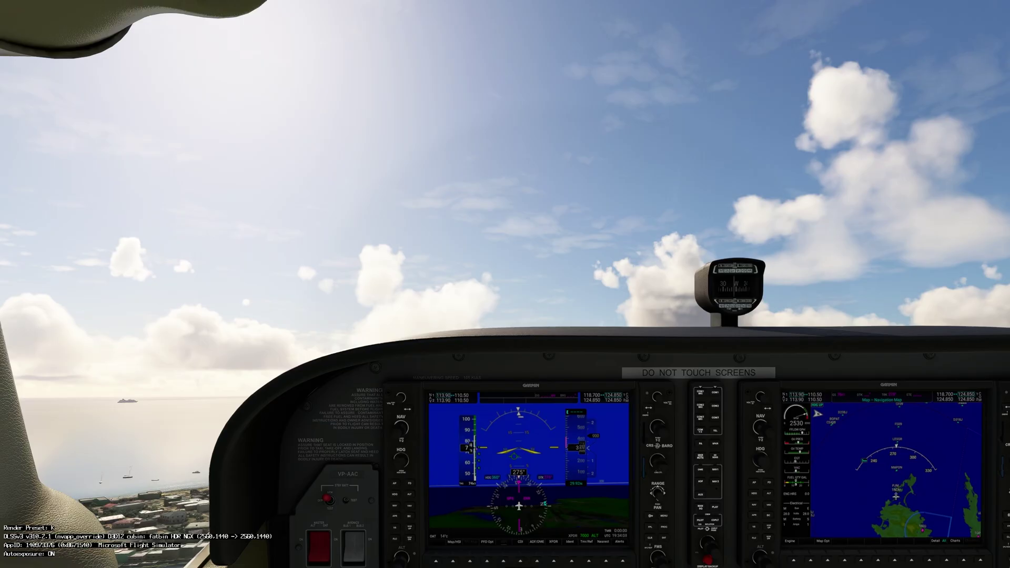
Switch the flying Cessna to the external chase camera with the End key
key(End)
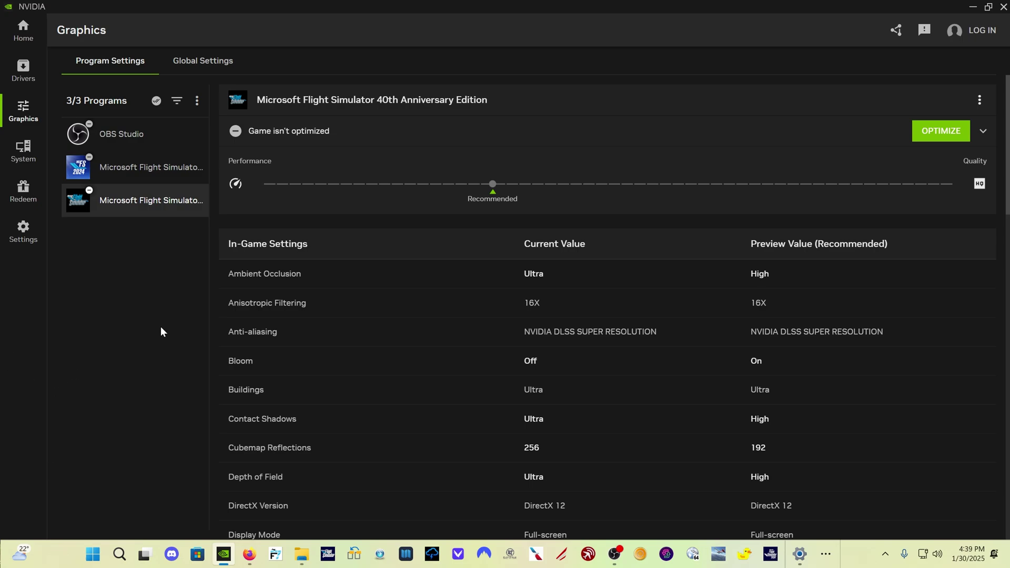
Rescan for programs from the Program Settings list's more-actions menu; the list stays at 3
scroll(558, 392, down, 15)
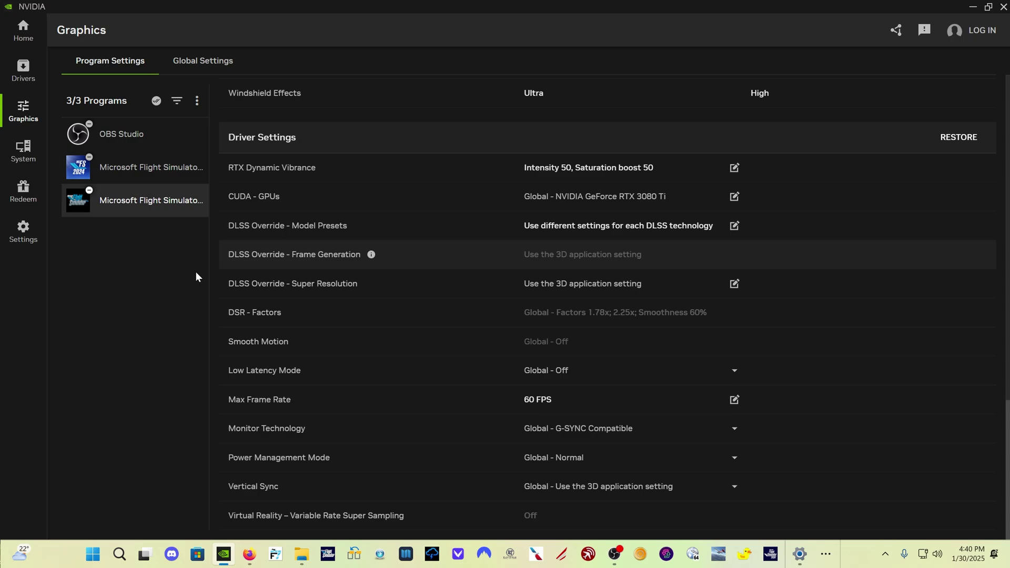
click(199, 102)
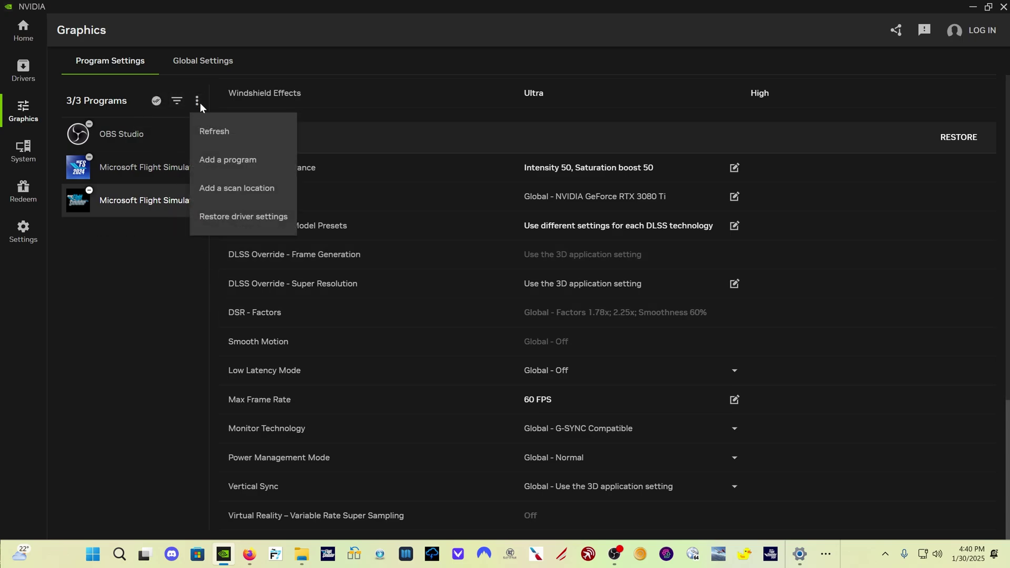
click(201, 128)
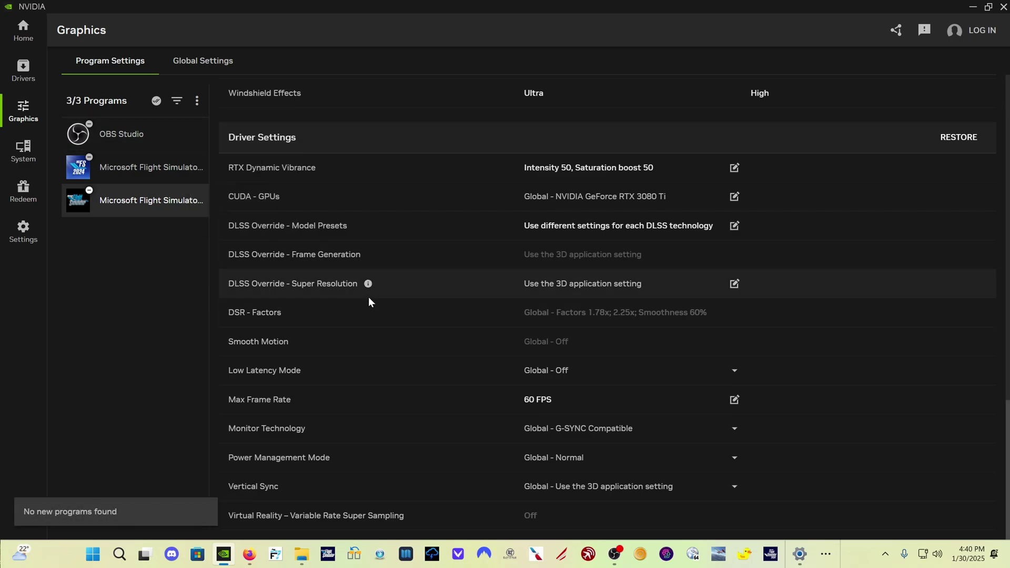
scroll(418, 317, up, 3)
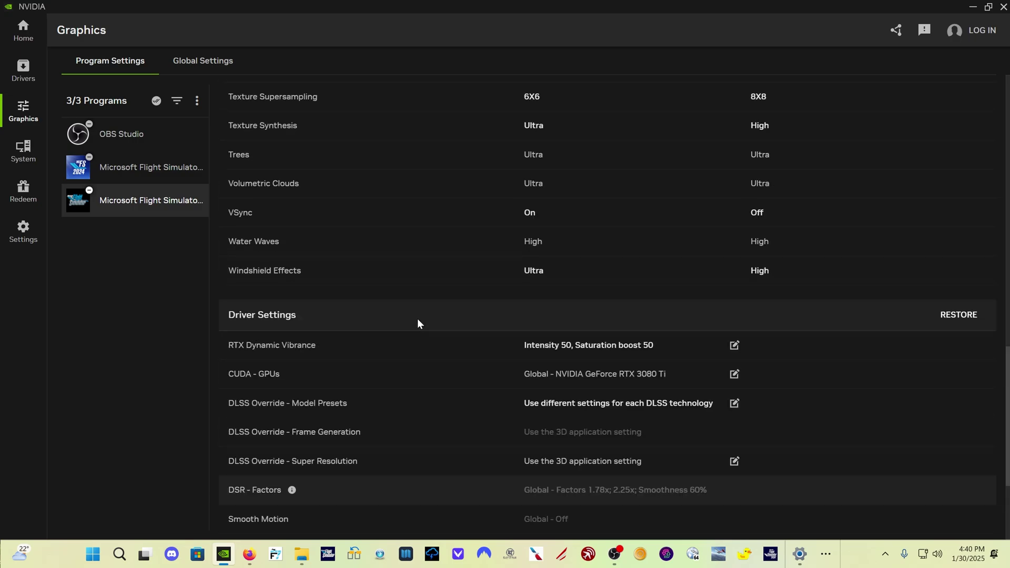
scroll(418, 318, down, 3)
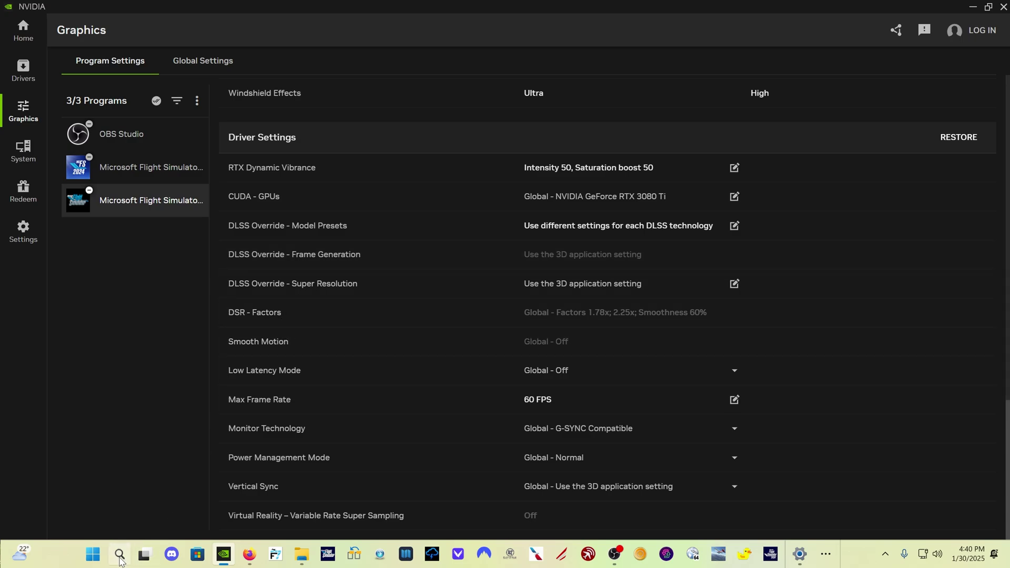
Find NVIDIA app 11.0.2.312 in Installed apps and show its Modify/Uninstall options
click(800, 554)
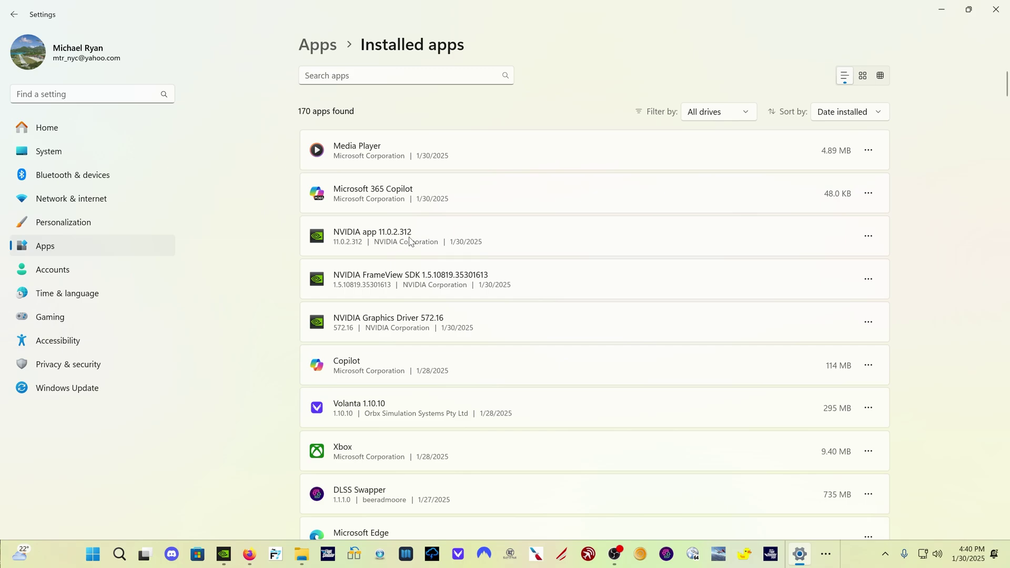
click(868, 236)
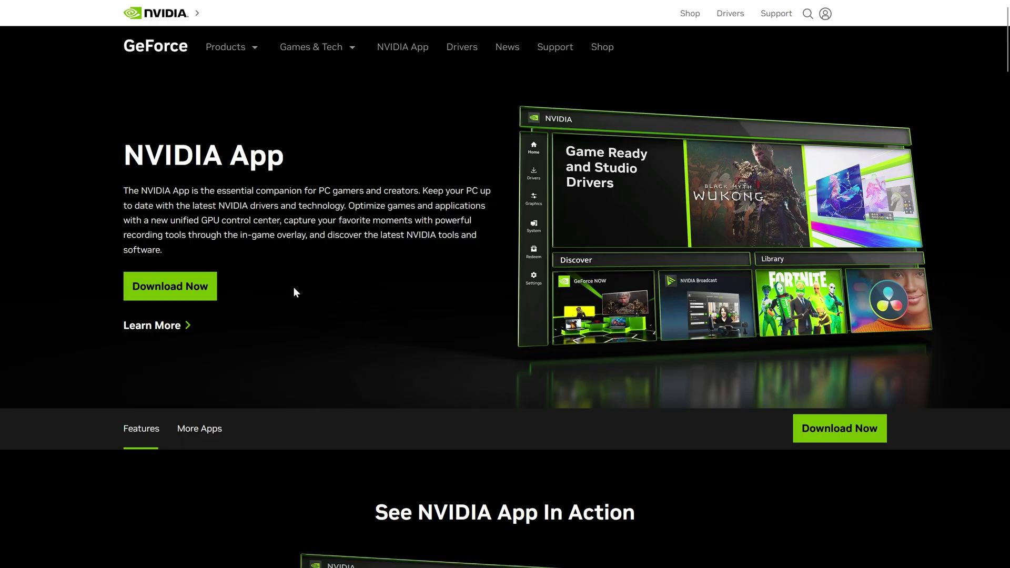
Start the NVIDIA App installer download, then cancel the save dialog
click(180, 284)
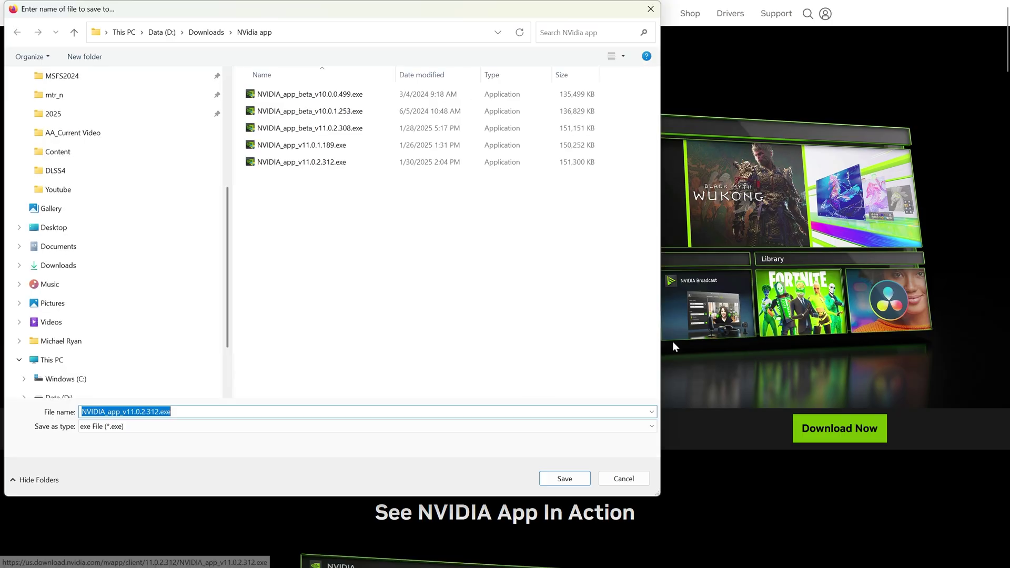
click(635, 488)
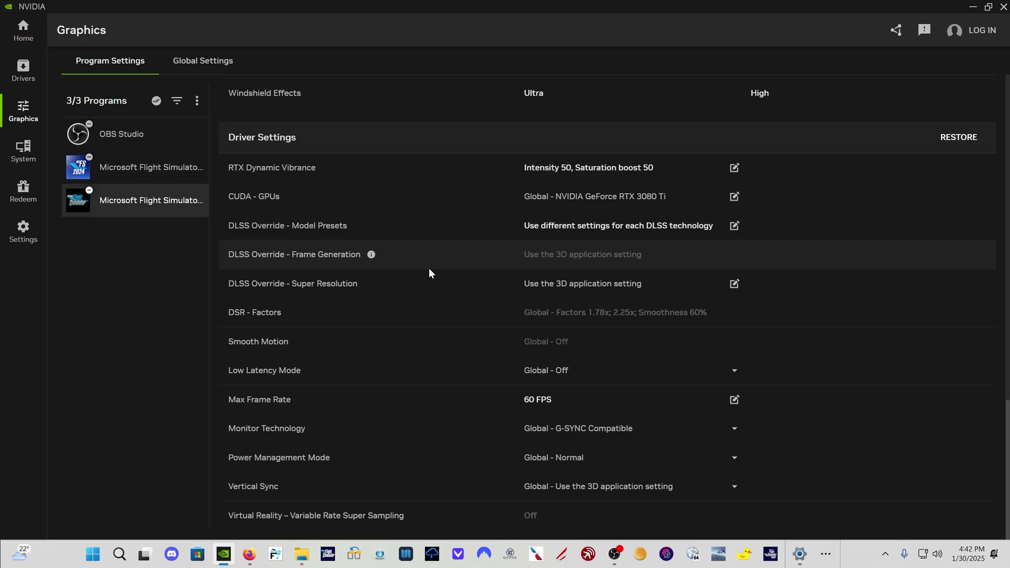
Go to the NVIDIA App Home library with OBS Studio and both Flight Simulator titles
click(23, 31)
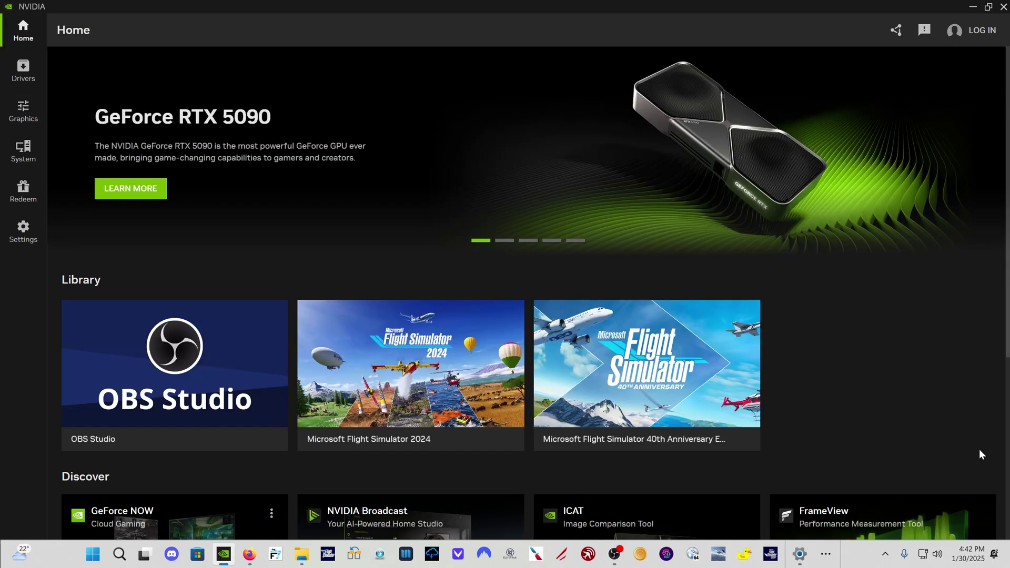